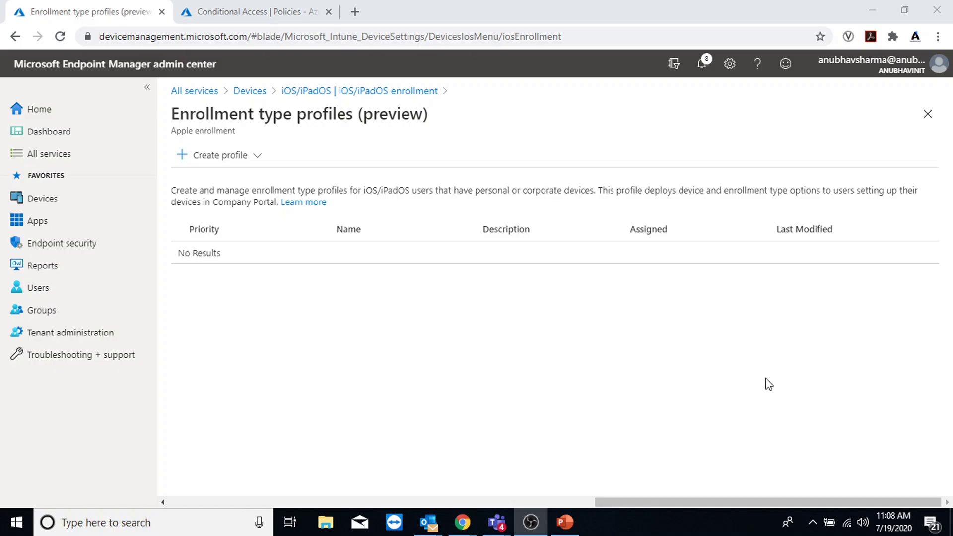
- Switch to the Microsoft Teams meeting and view the iPhone screen shared there
{"action": "mouse_move", "coordinate": [532, 522]}
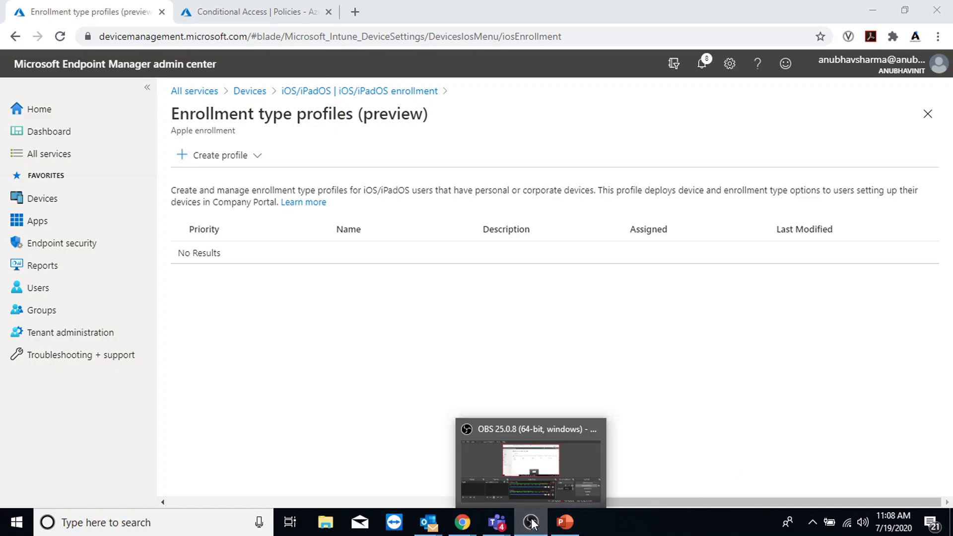
{"action": "mouse_move", "coordinate": [502, 530]}
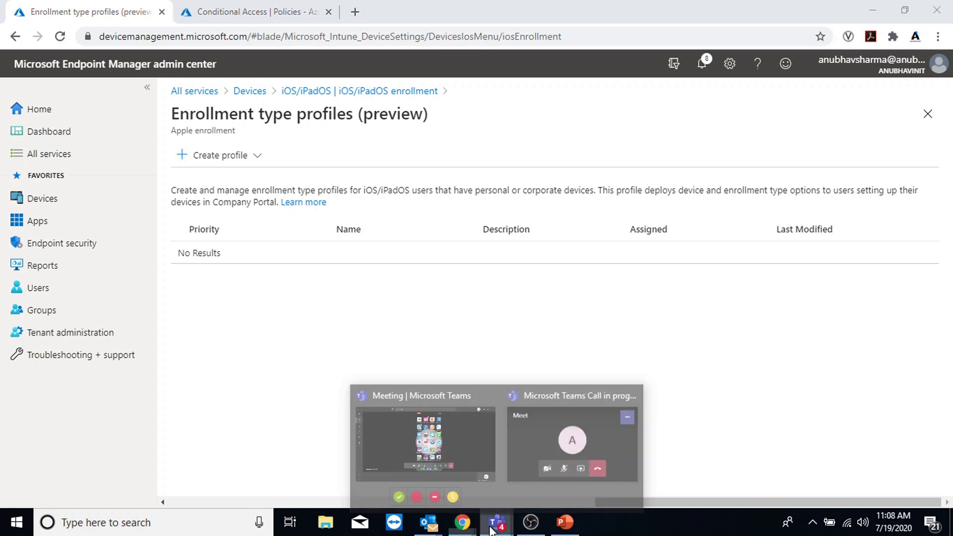
{"action": "left_click", "coordinate": [488, 466]}
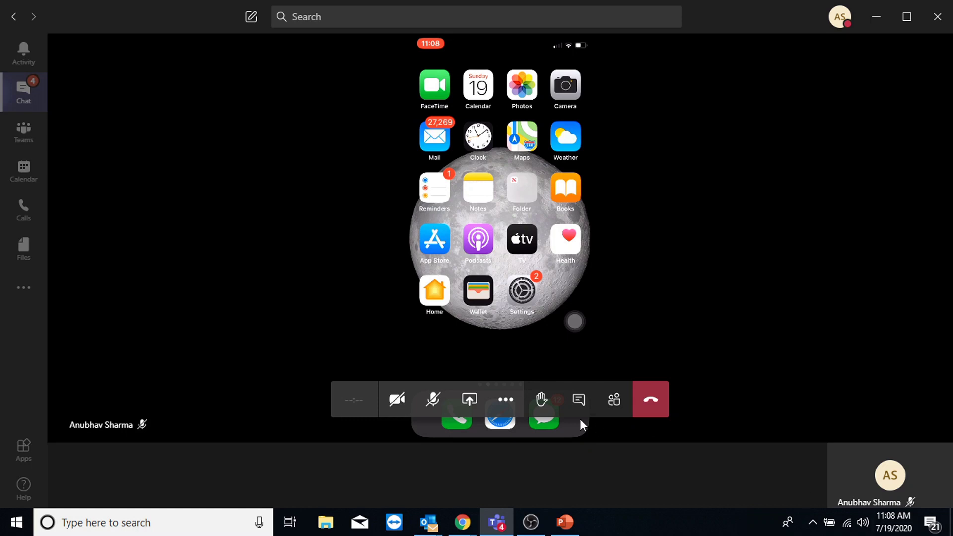
{"action": "key", "text": "alt+Tab"}
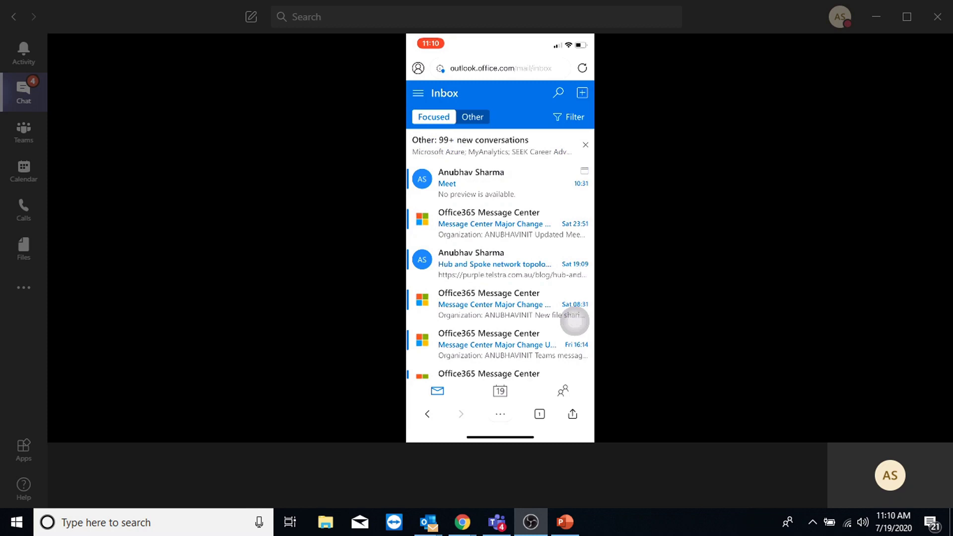
- Switch back to the Endpoint Manager admin center in Chrome and check the list of enrolled iOS/iPadOS devices
{"action": "mouse_move", "coordinate": [463, 522]}
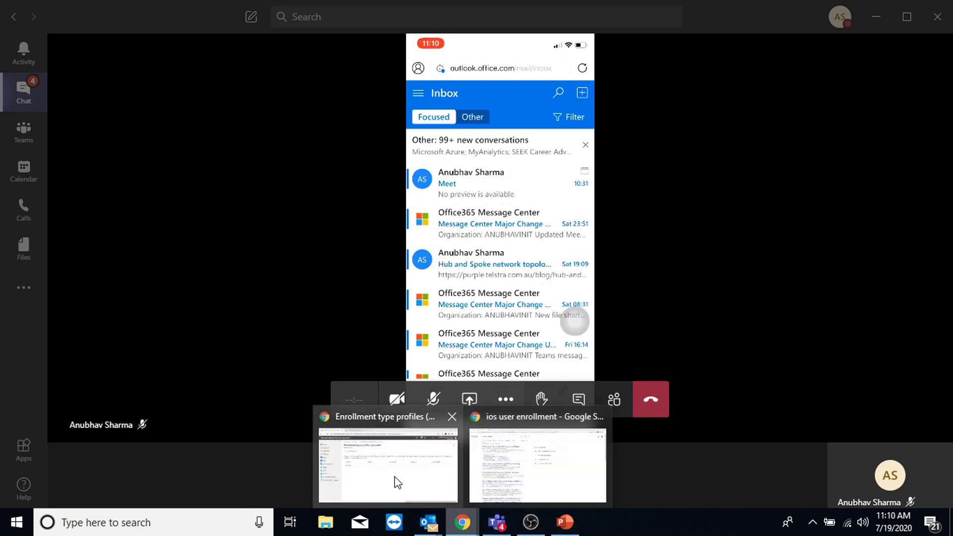
{"action": "left_click", "coordinate": [397, 482]}
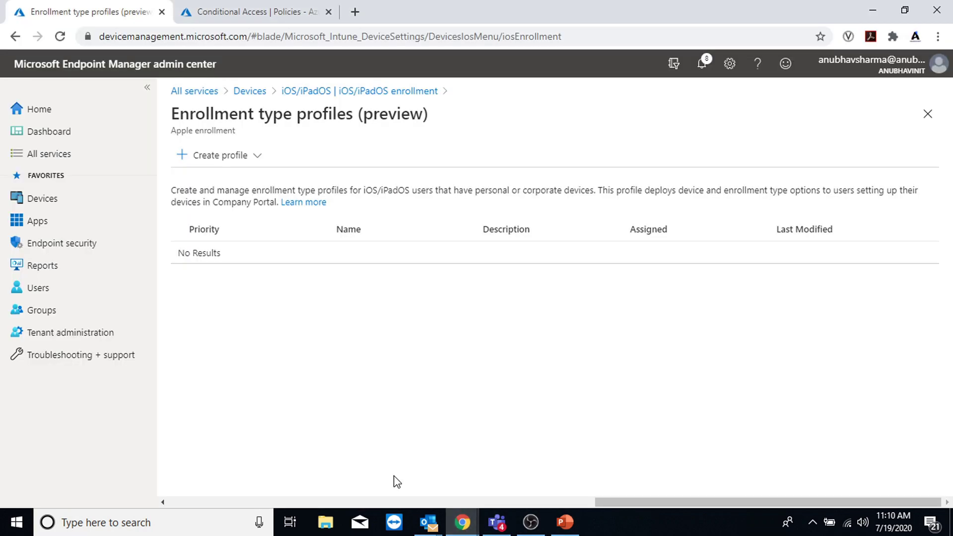
{"action": "left_click", "coordinate": [65, 201]}
{"action": "left_click", "coordinate": [199, 298]}
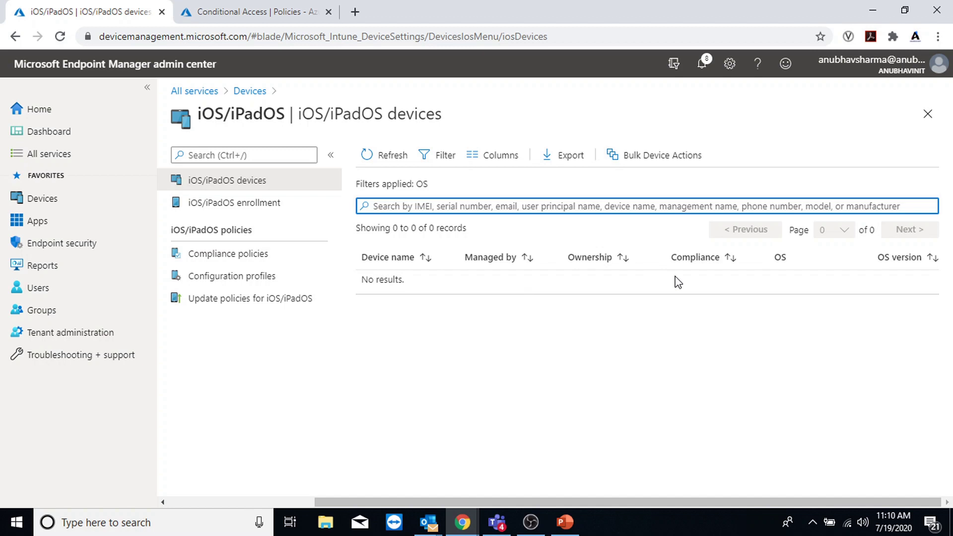
{"action": "left_click", "coordinate": [503, 525]}
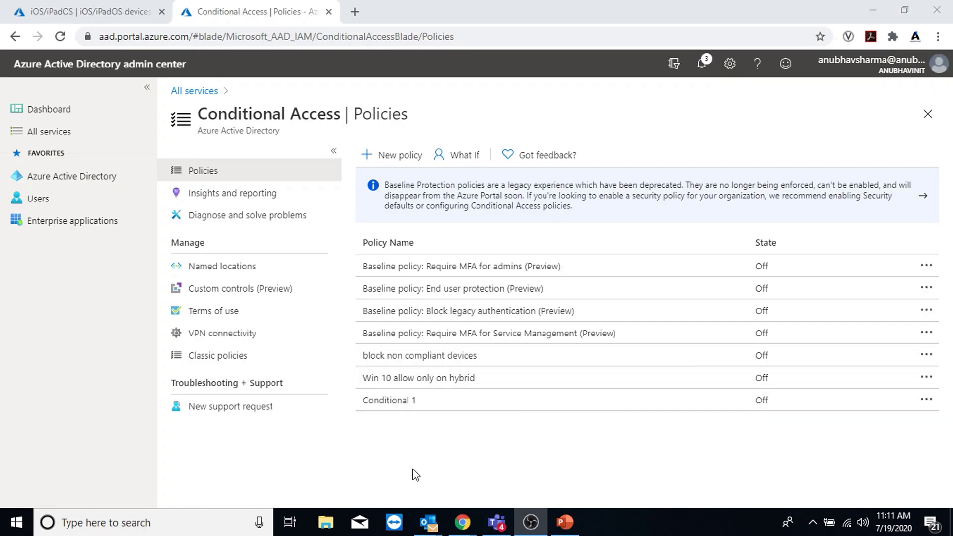
- Open the Conditional 1 policy in Azure AD Conditional Access and examine which users and groups it includes
{"action": "left_click", "coordinate": [383, 398]}
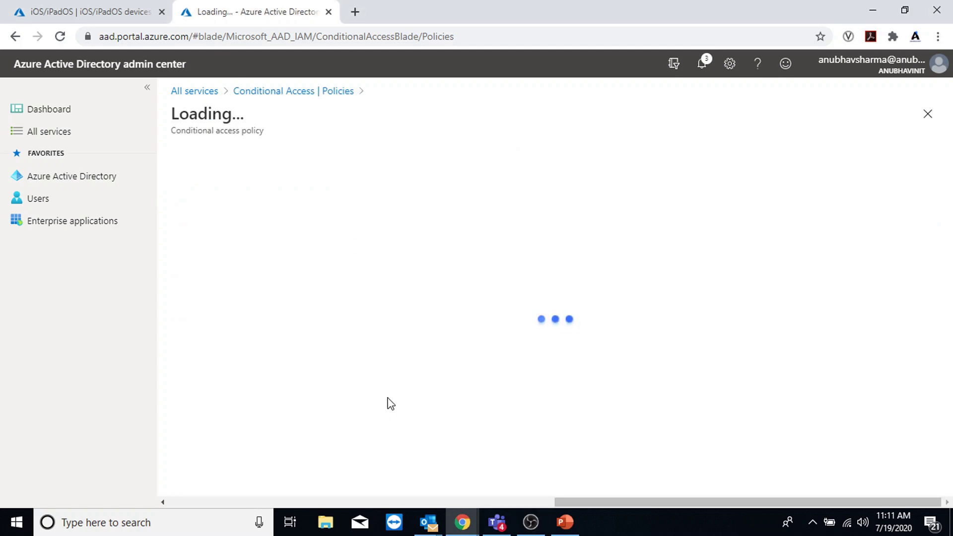
{"action": "scroll", "coordinate": [442, 291], "scroll_direction": "down", "scroll_amount": 3}
{"action": "scroll", "coordinate": [330, 298], "scroll_direction": "up", "scroll_amount": 3}
{"action": "left_click", "coordinate": [277, 326]}
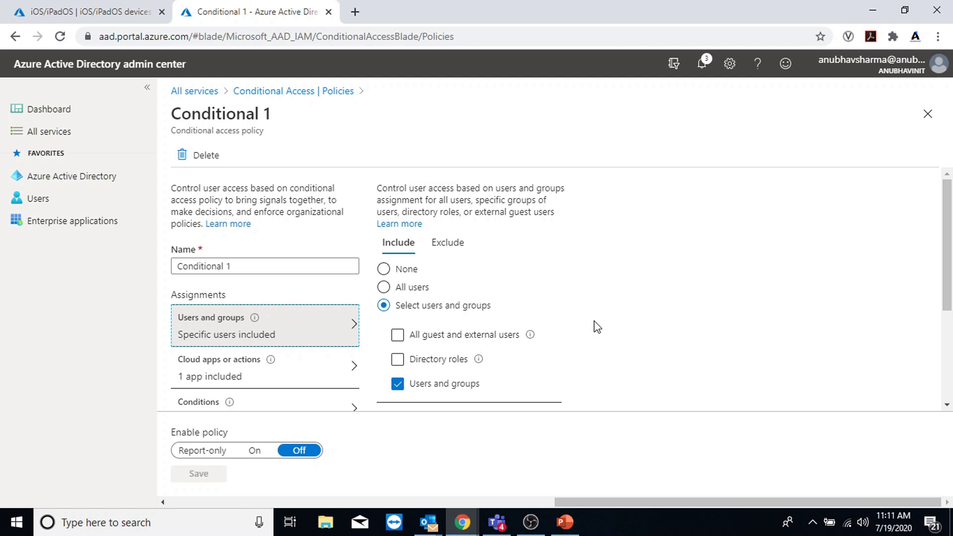
{"action": "scroll", "coordinate": [596, 328], "scroll_direction": "down", "scroll_amount": 3}
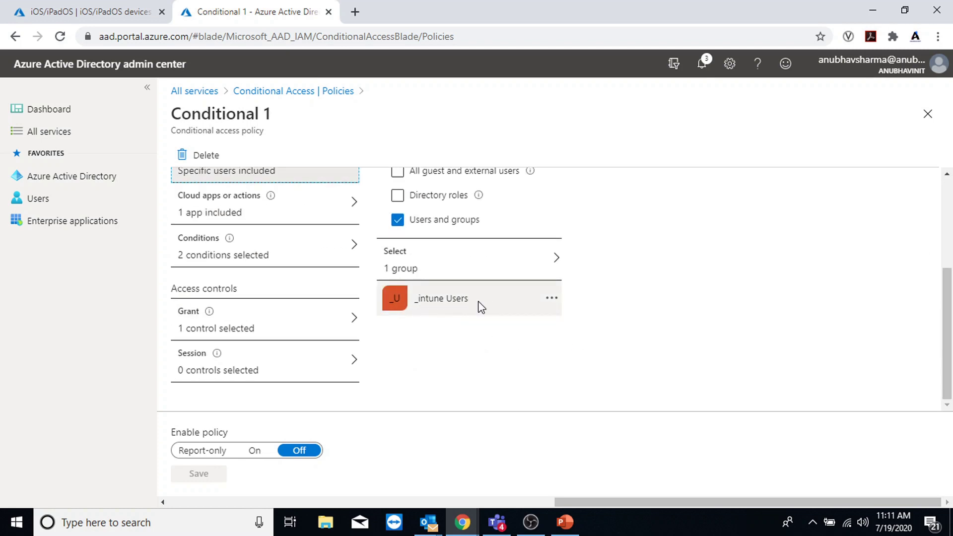
{"action": "scroll", "coordinate": [473, 303], "scroll_direction": "up", "scroll_amount": 1}
{"action": "scroll", "coordinate": [473, 303], "scroll_direction": "up", "scroll_amount": 3}
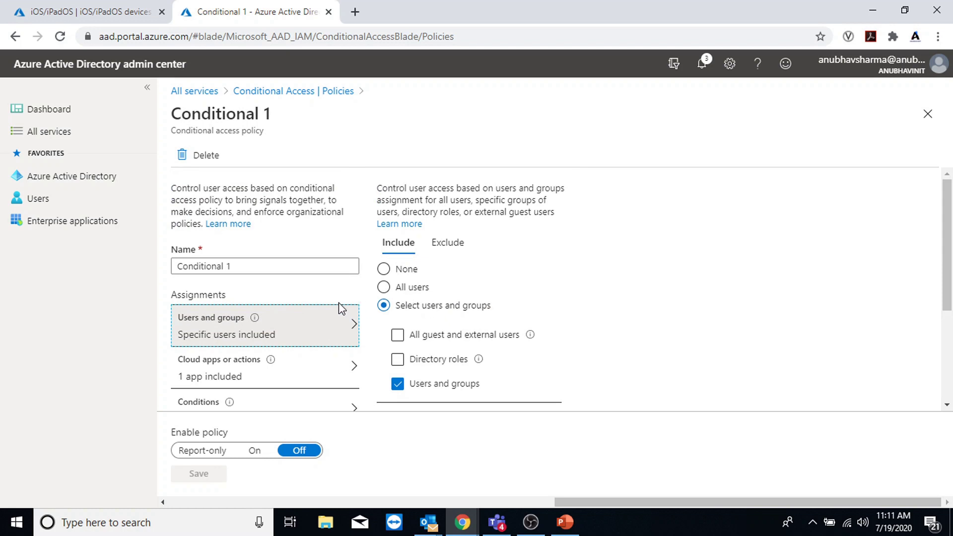
- Examine which cloud apps the Conditional 1 policy applies to
{"action": "scroll", "coordinate": [308, 298], "scroll_direction": "down", "scroll_amount": 3}
{"action": "left_click", "coordinate": [238, 211]}
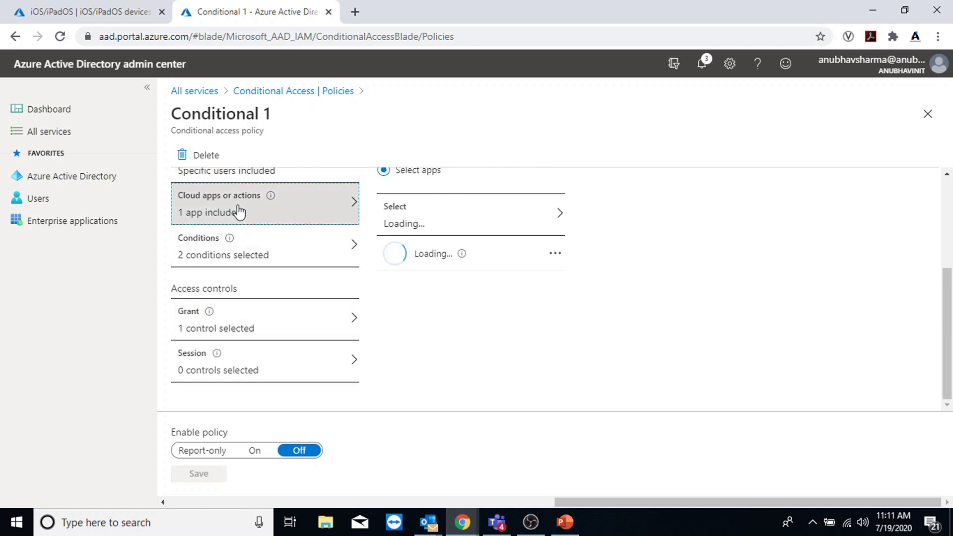
{"action": "scroll", "coordinate": [491, 268], "scroll_direction": "up", "scroll_amount": 4}
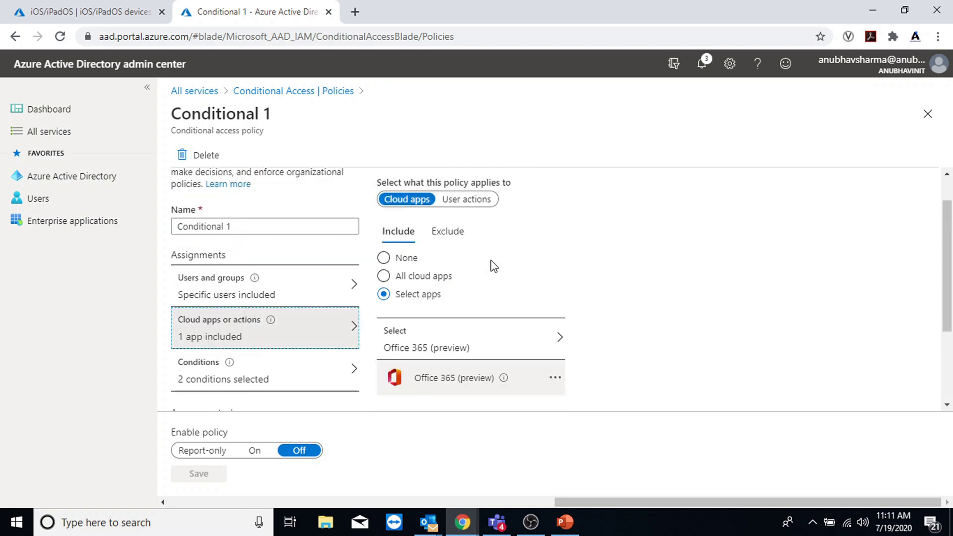
- Try including all cloud apps in the policy, and revert the inclusion to selected apps
{"action": "left_click", "coordinate": [383, 315]}
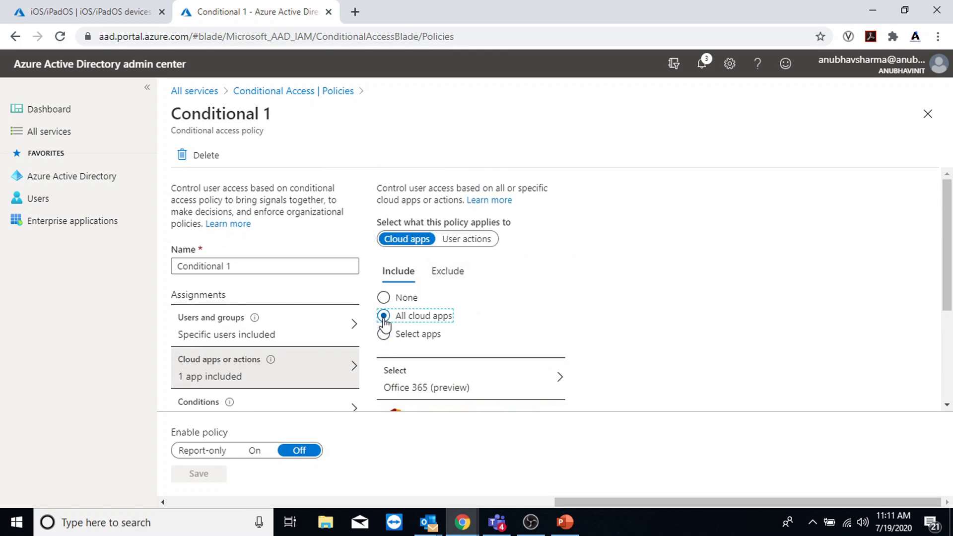
{"action": "scroll", "coordinate": [573, 283], "scroll_direction": "down", "scroll_amount": 3}
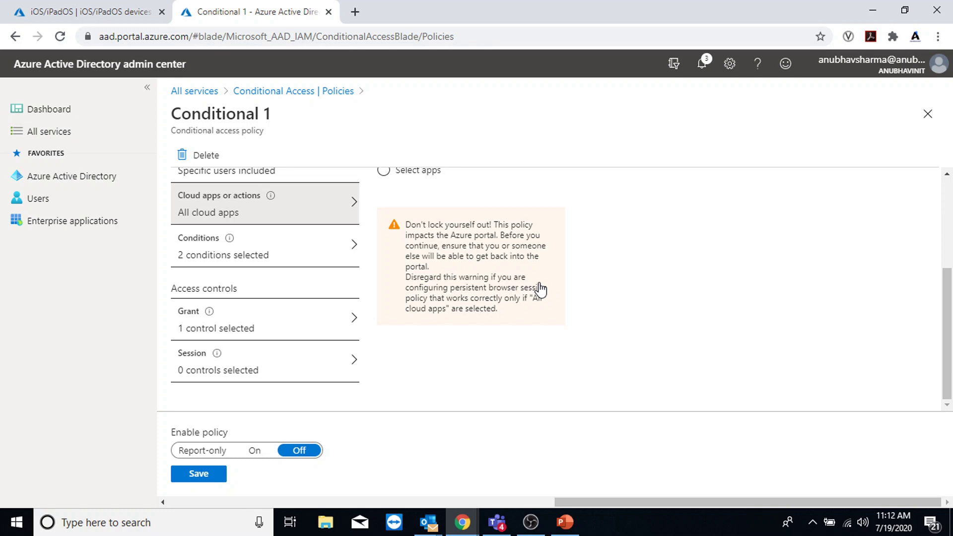
{"action": "scroll", "coordinate": [540, 290], "scroll_direction": "up", "scroll_amount": 3}
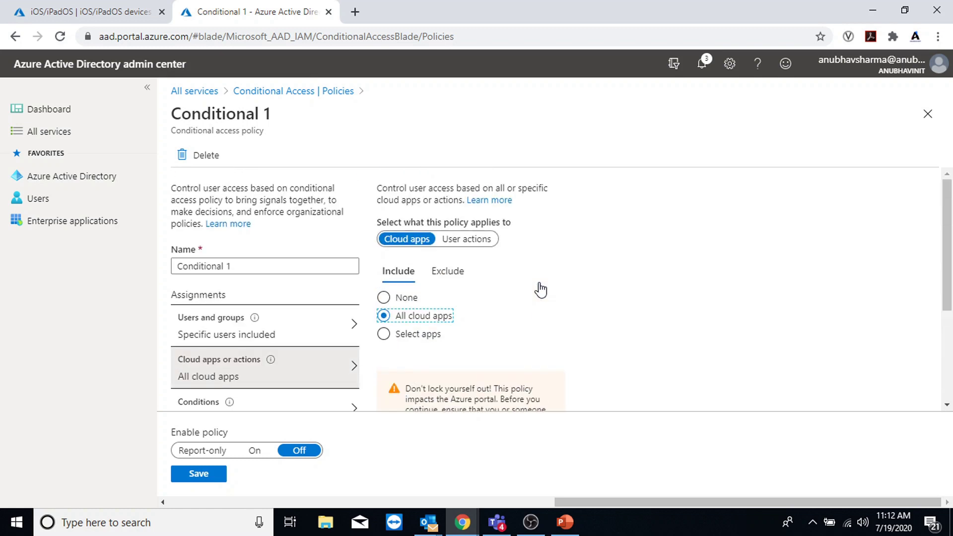
{"action": "left_click", "coordinate": [383, 333]}
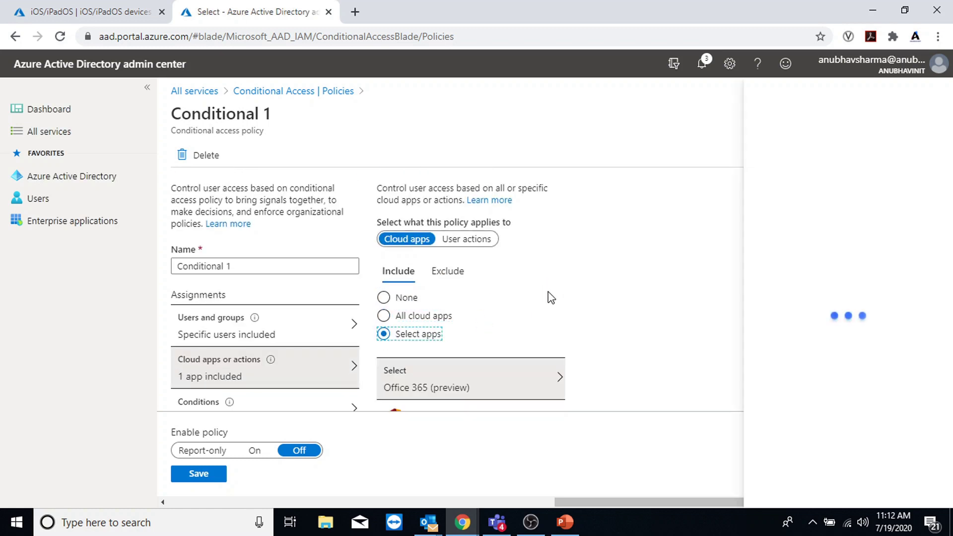
- Open the policy's conditions and check the Device platforms setting, leaving it as configured
{"action": "scroll", "coordinate": [536, 301], "scroll_direction": "down", "scroll_amount": 3}
{"action": "left_click", "coordinate": [285, 255]}
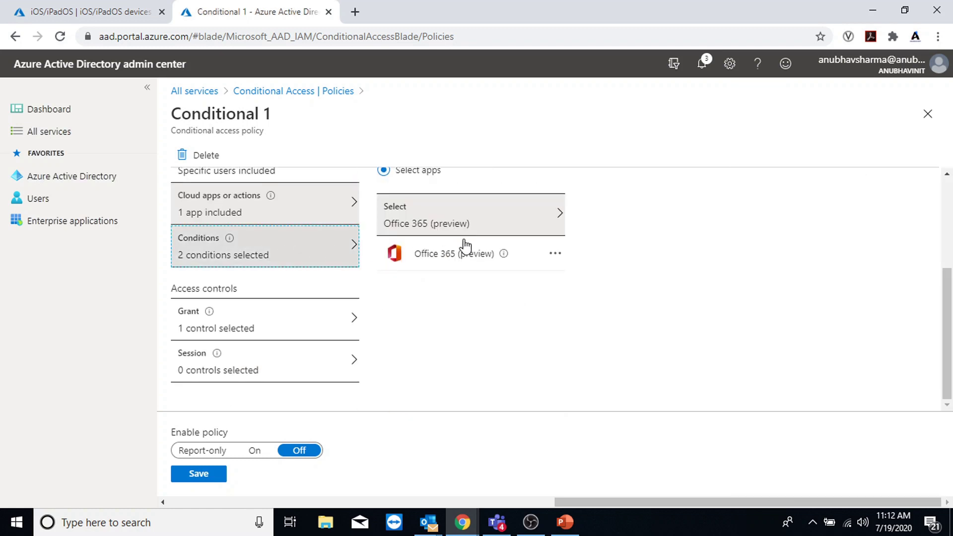
{"action": "scroll", "coordinate": [546, 268], "scroll_direction": "up", "scroll_amount": 3}
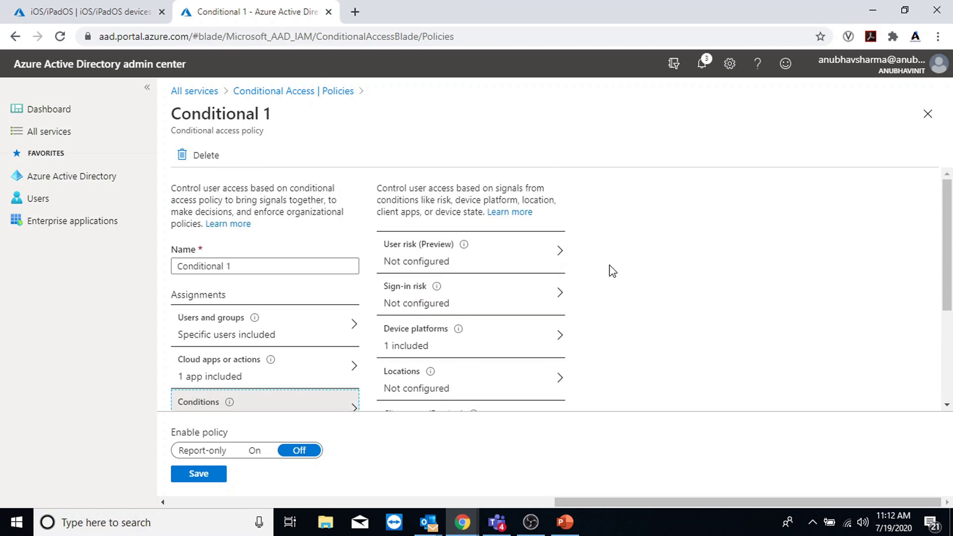
{"action": "left_click", "coordinate": [472, 348]}
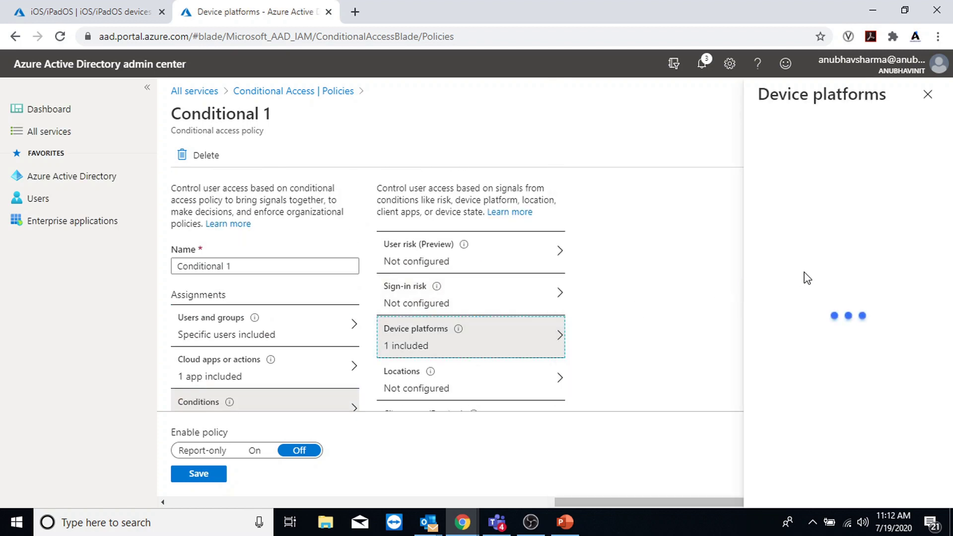
{"action": "left_click", "coordinate": [927, 95]}
- Review the Client apps (Preview) condition of the policy and accept its existing selection
{"action": "scroll", "coordinate": [519, 261], "scroll_direction": "down", "scroll_amount": 3}
{"action": "left_click", "coordinate": [471, 270]}
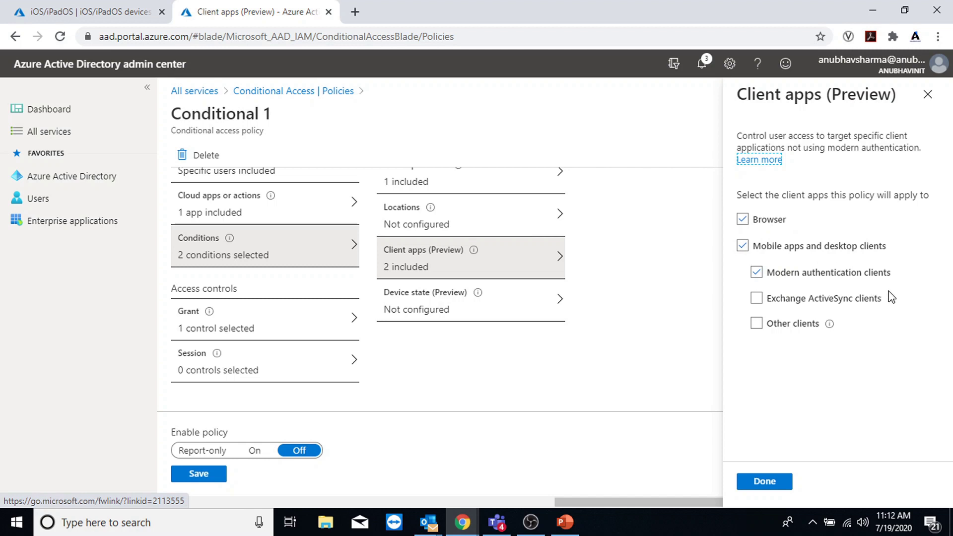
{"action": "key", "text": "alt+Tab"}
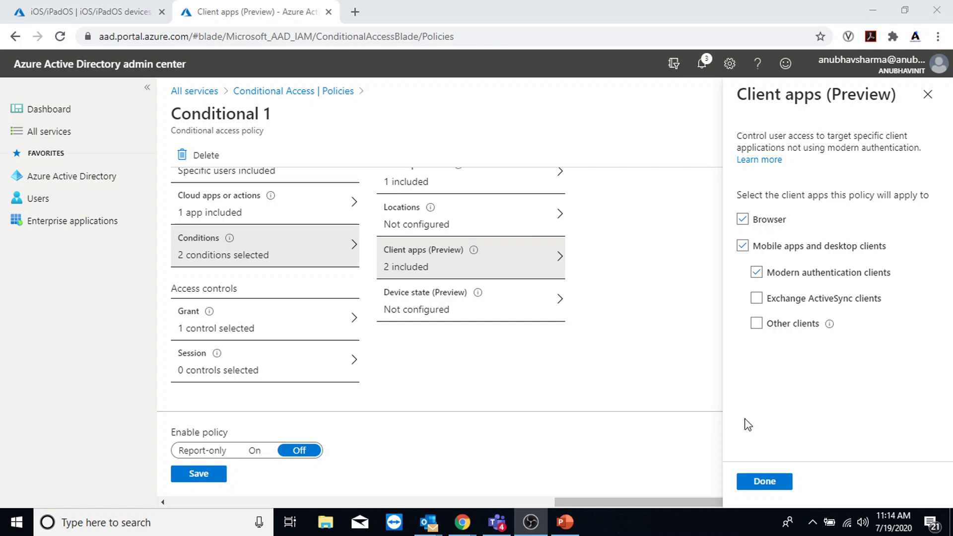
{"action": "left_click", "coordinate": [781, 484]}
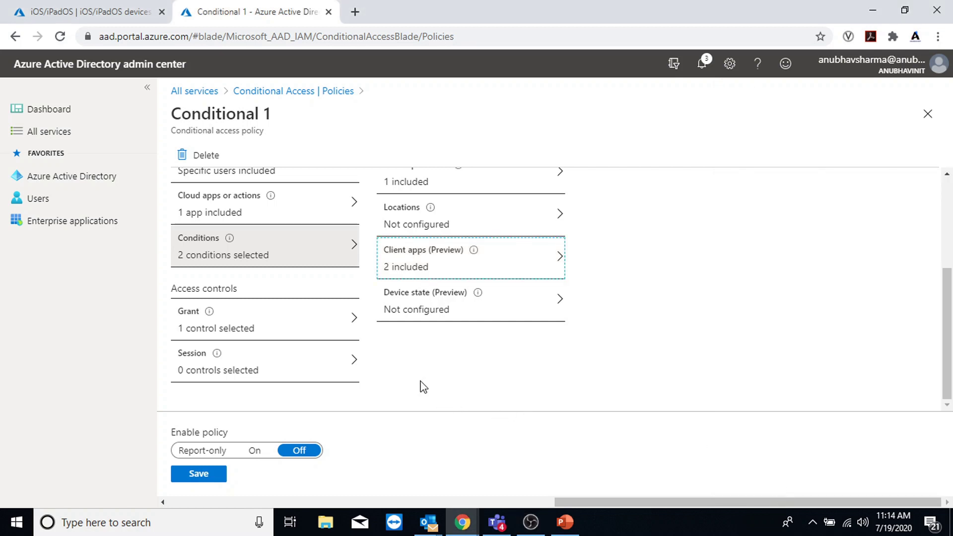
- Accept the grant control requiring a device marked as compliant, and save the Conditional 1 policy with Enable policy set to On
{"action": "left_click", "coordinate": [289, 330]}
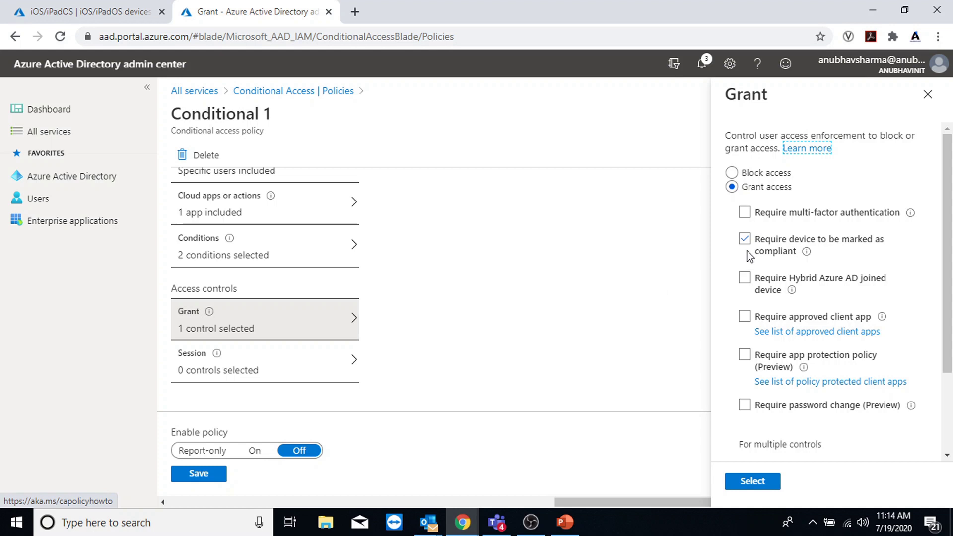
{"action": "left_click", "coordinate": [767, 482]}
{"action": "left_click", "coordinate": [252, 450]}
{"action": "left_click", "coordinate": [217, 476]}
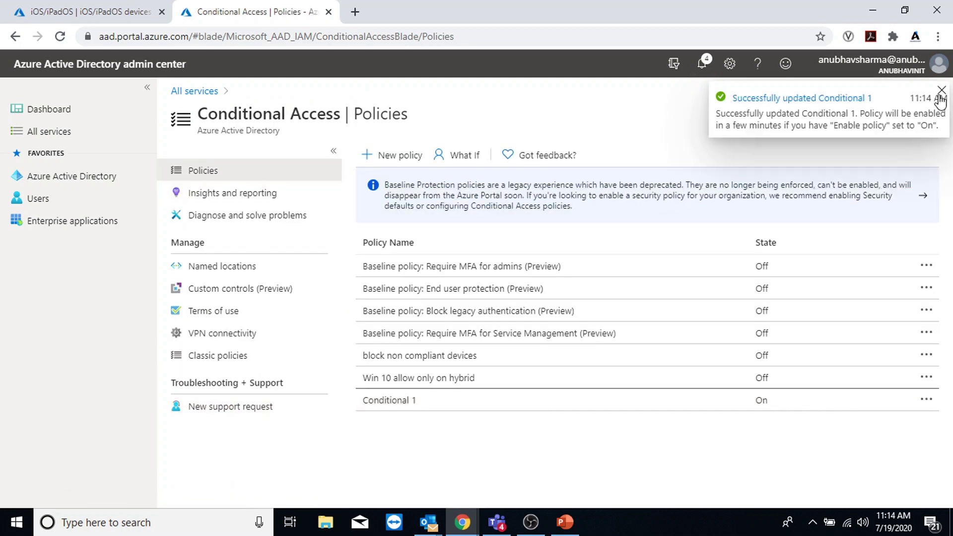
{"action": "left_click", "coordinate": [942, 91]}
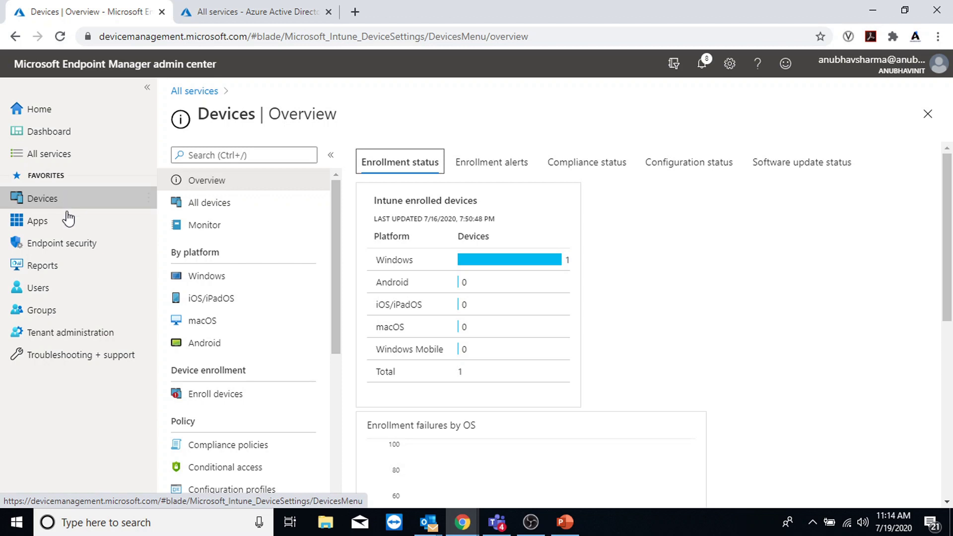
- Review the properties of the iOS/iPadOS compliance policy ios comp 1 in Endpoint Manager, and return to the Devices overview
{"action": "left_click", "coordinate": [197, 298]}
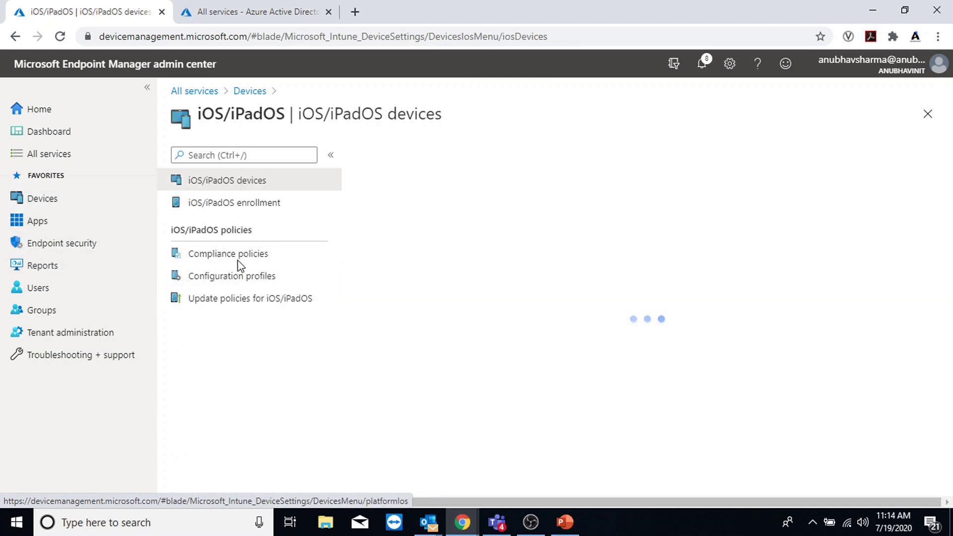
{"action": "left_click", "coordinate": [239, 258]}
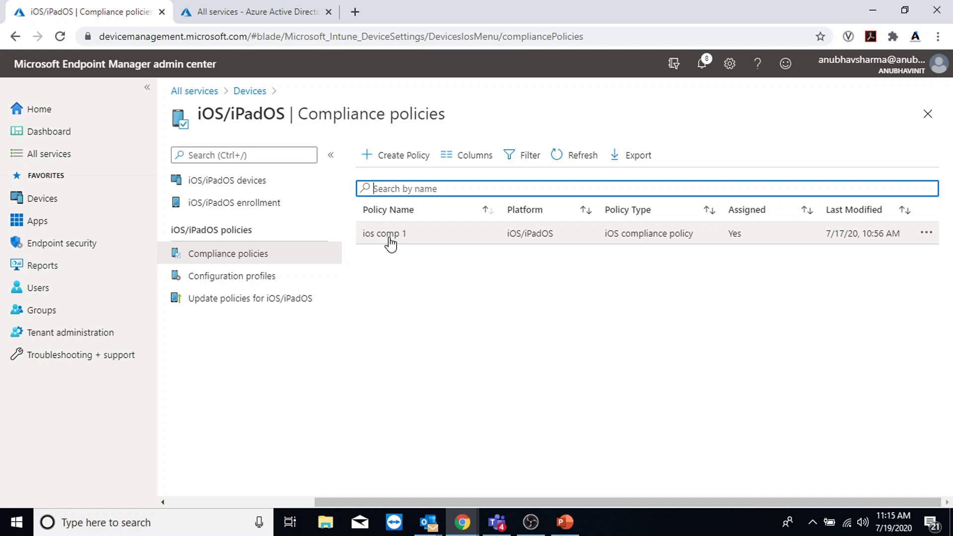
{"action": "left_click", "coordinate": [390, 243]}
{"action": "left_click", "coordinate": [241, 239]}
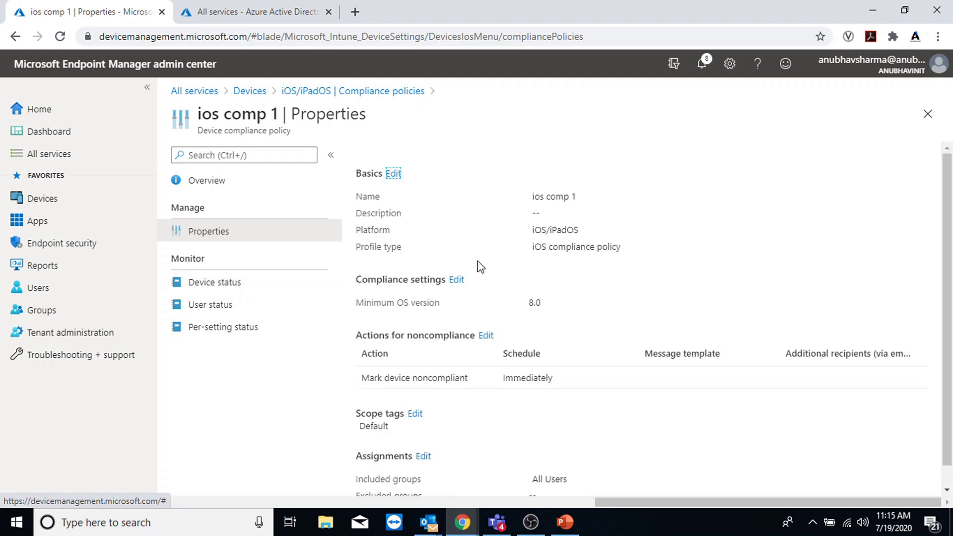
{"action": "scroll", "coordinate": [481, 266], "scroll_direction": "down", "scroll_amount": 1}
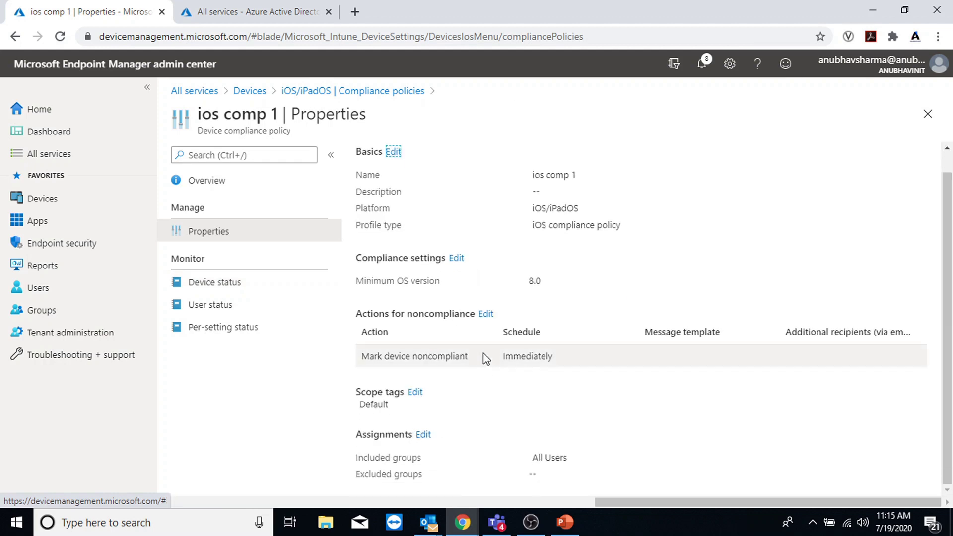
{"action": "left_click_drag", "start_coordinate": [373, 281], "coordinate": [464, 281]}
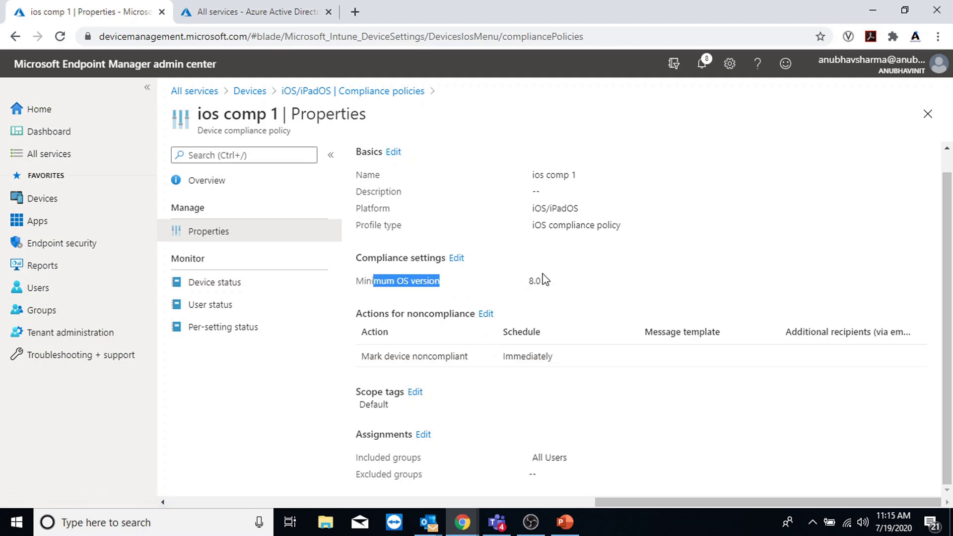
{"action": "left_click", "coordinate": [584, 285]}
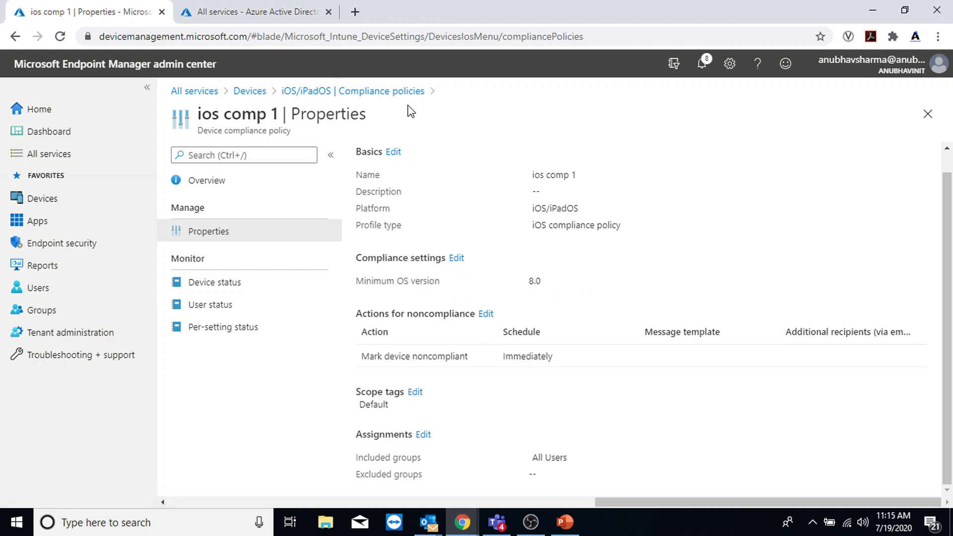
{"action": "left_click", "coordinate": [342, 91]}
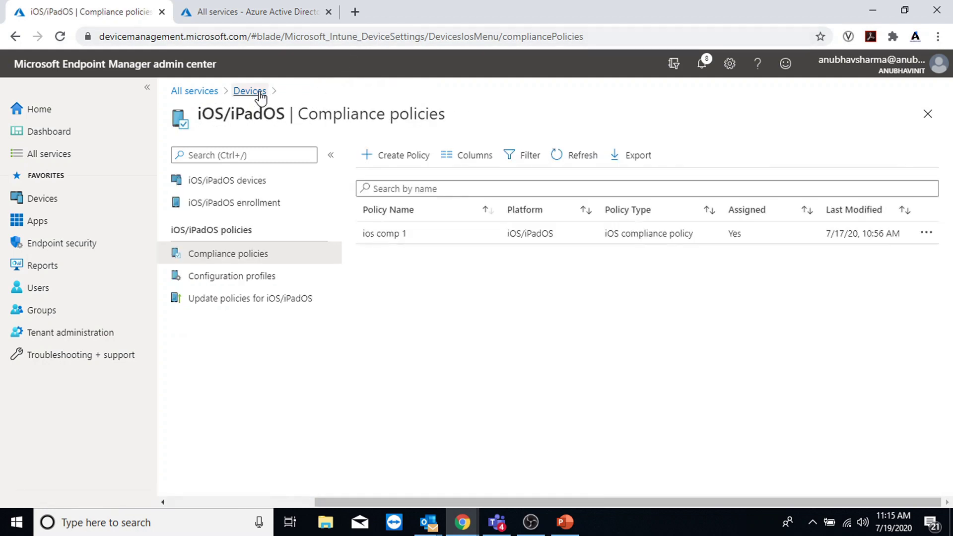
{"action": "left_click", "coordinate": [249, 91]}
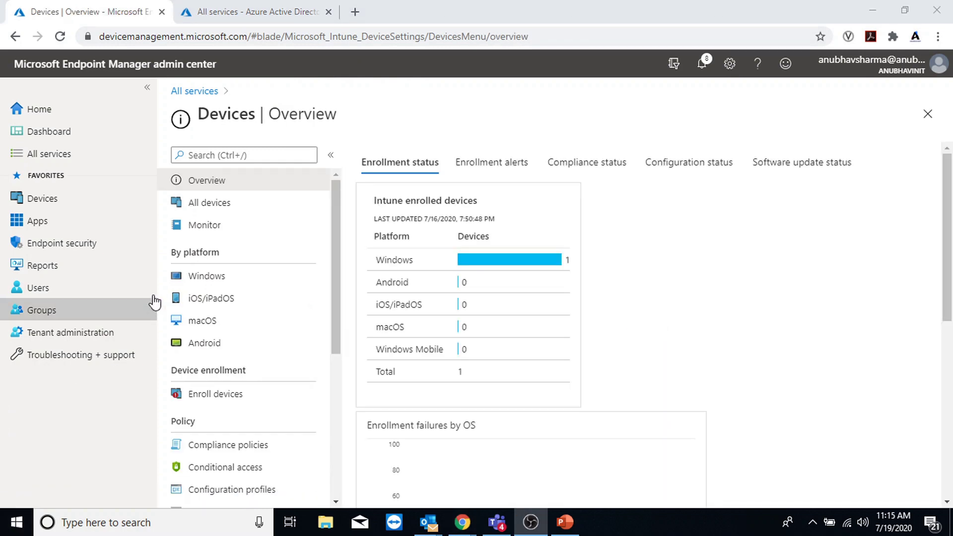
- Open iOS/iPadOS enrollment under Devices and review the Apple MDM Push certificate details
{"action": "left_click", "coordinate": [52, 203]}
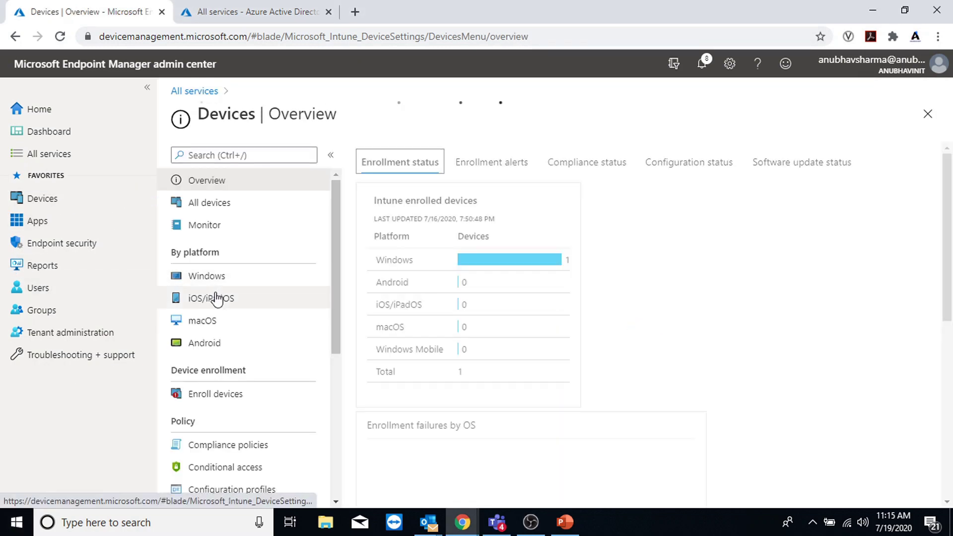
{"action": "left_click", "coordinate": [226, 298]}
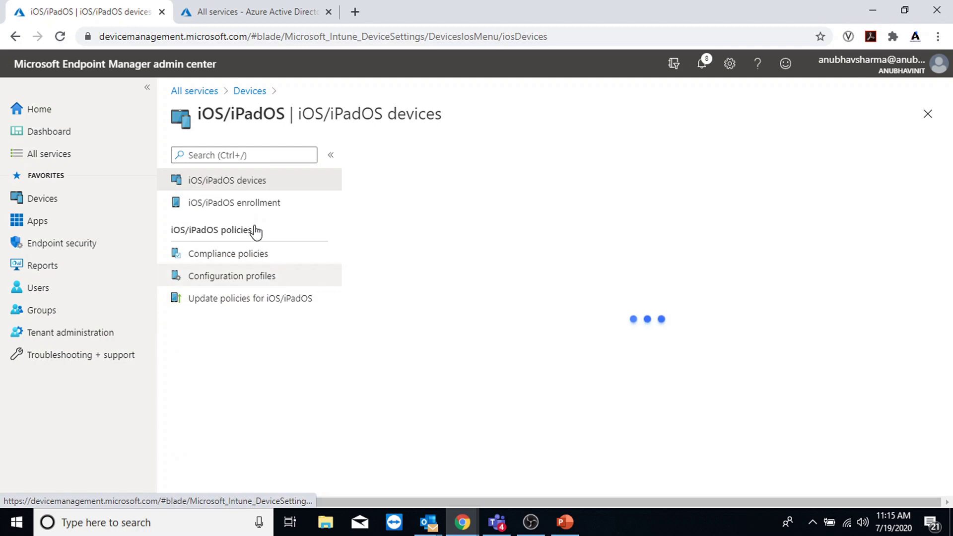
{"action": "left_click", "coordinate": [257, 206]}
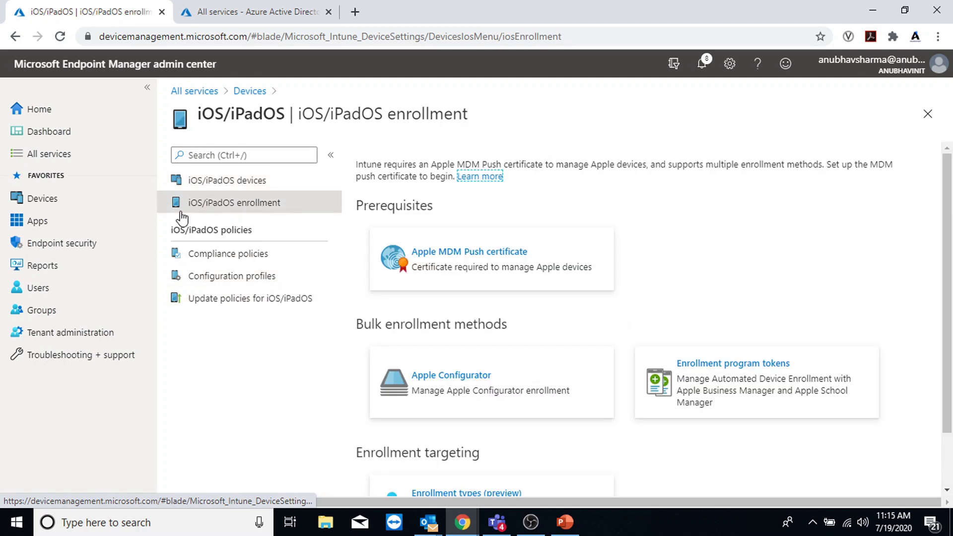
{"action": "scroll", "coordinate": [438, 247], "scroll_direction": "down", "scroll_amount": 2}
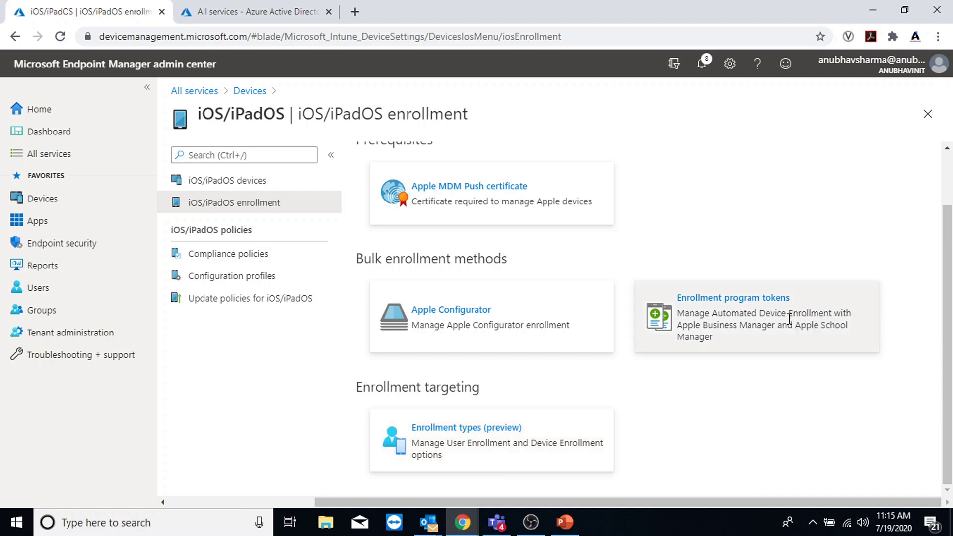
{"action": "left_click", "coordinate": [463, 188]}
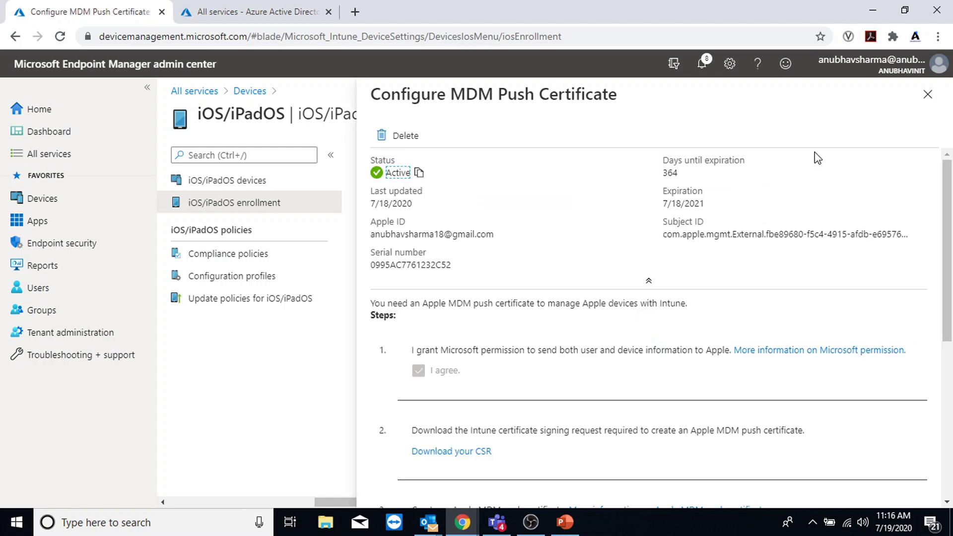
{"action": "left_click", "coordinate": [927, 95]}
- Start an iOS/iPadOS enrollment type profile named ios devices, and show the available enrollment types in its settings
{"action": "left_click", "coordinate": [464, 431]}
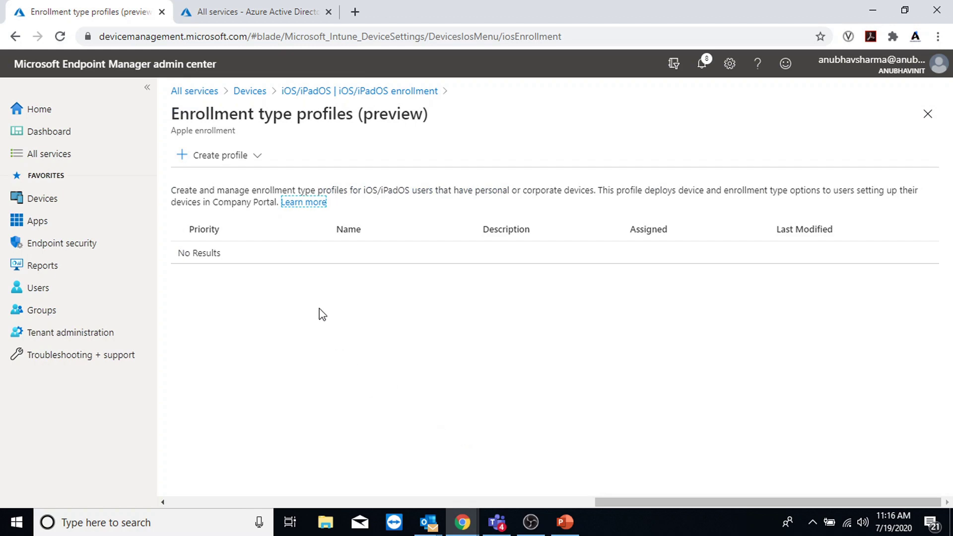
{"action": "left_click", "coordinate": [254, 157]}
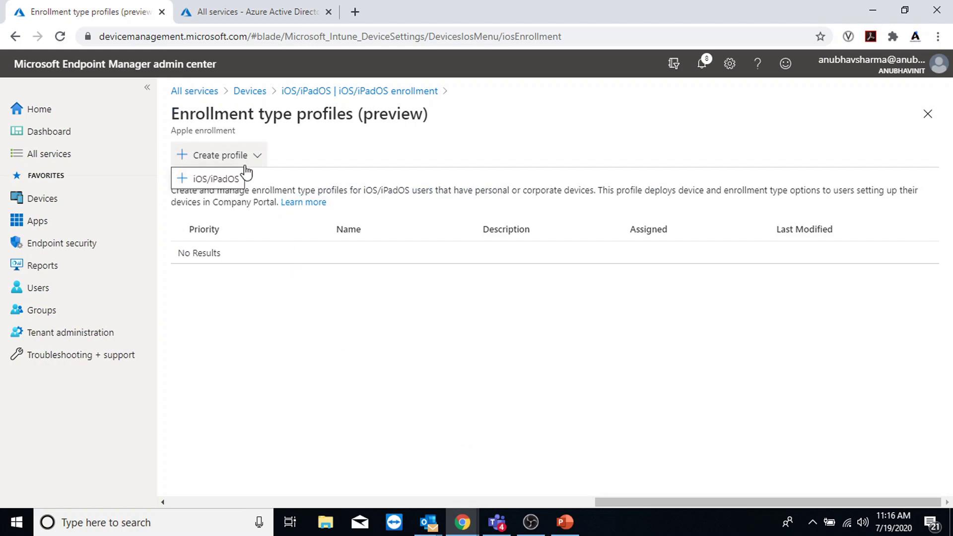
{"action": "left_click", "coordinate": [215, 180]}
{"action": "left_click", "coordinate": [373, 198]}
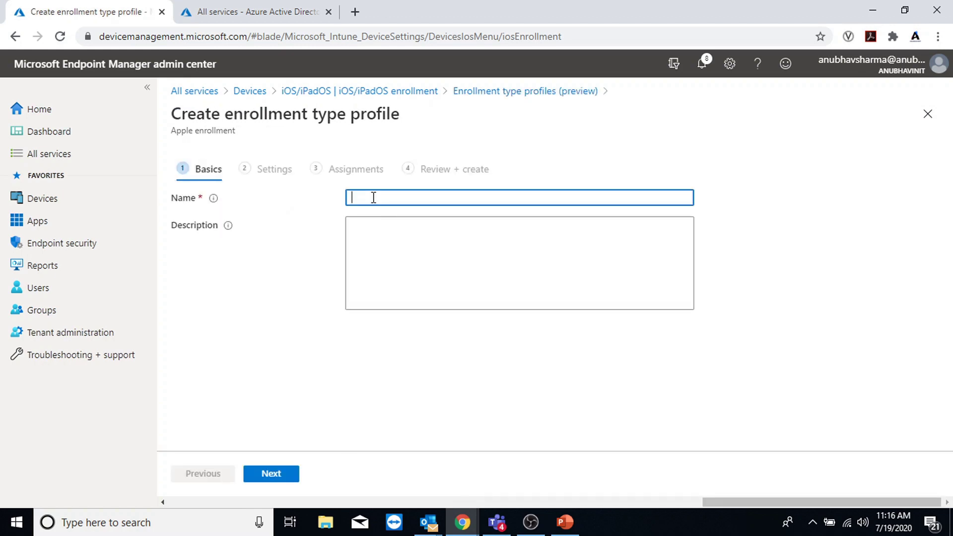
{"action": "type", "text": "ios devices"}
{"action": "left_click", "coordinate": [272, 477]}
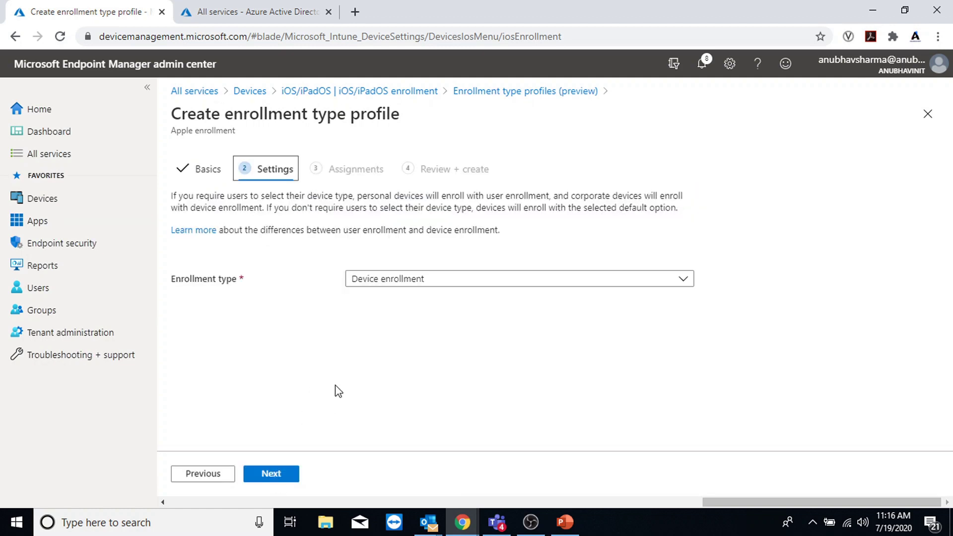
{"action": "left_click", "coordinate": [365, 282]}
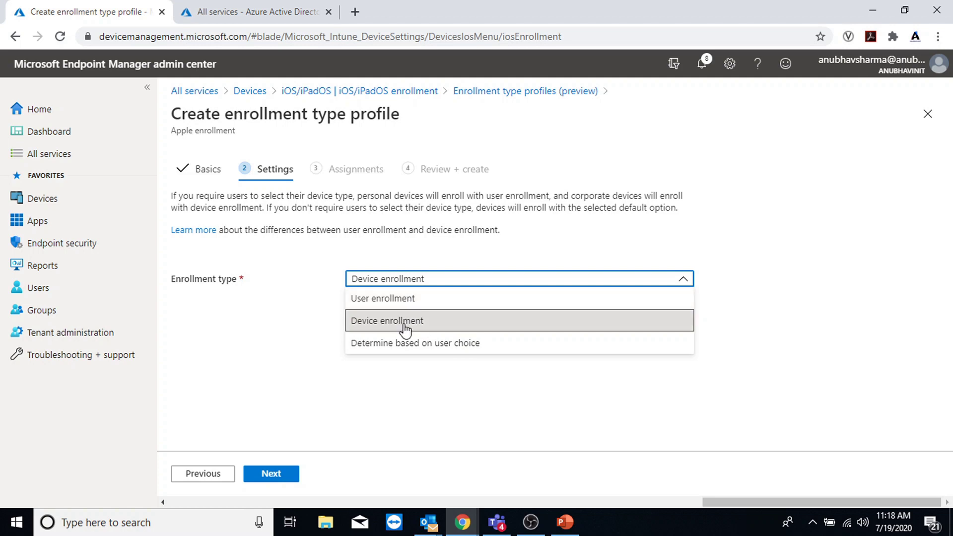
- Switch to PowerPoint and review the User Enrolment slide's points on unsupported profiles and device wiping
{"action": "left_click", "coordinate": [564, 522]}
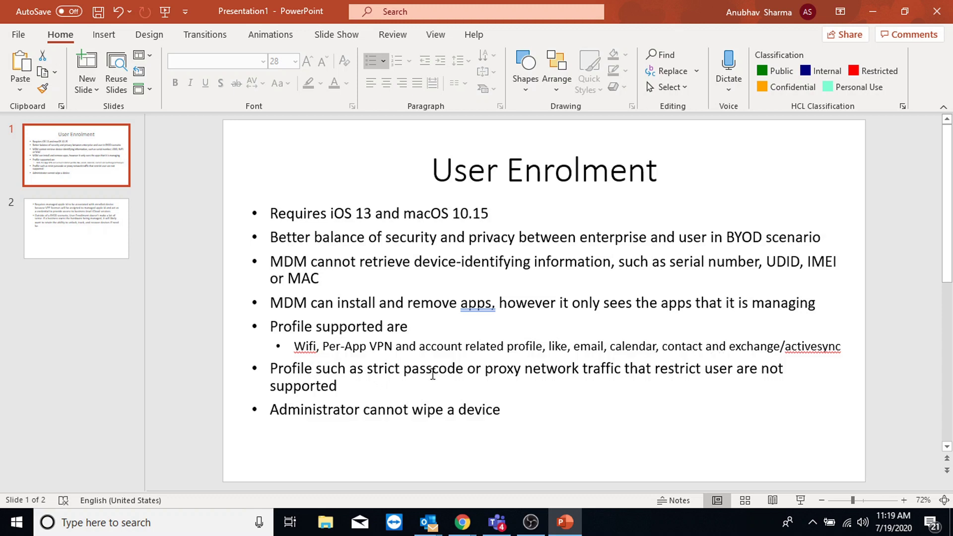
{"action": "left_click_drag", "start_coordinate": [377, 371], "coordinate": [430, 371]}
{"action": "left_click_drag", "start_coordinate": [489, 373], "coordinate": [570, 375]}
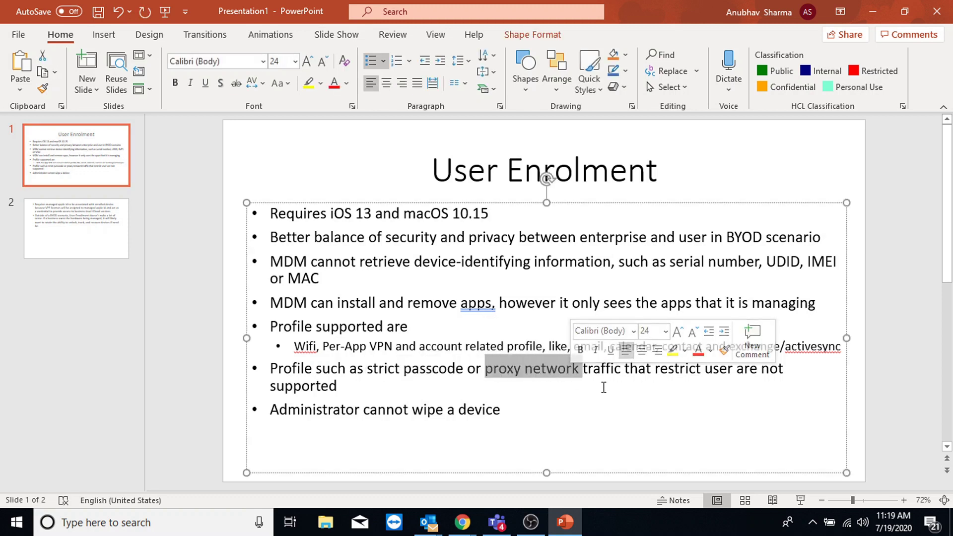
{"action": "left_click", "coordinate": [628, 378]}
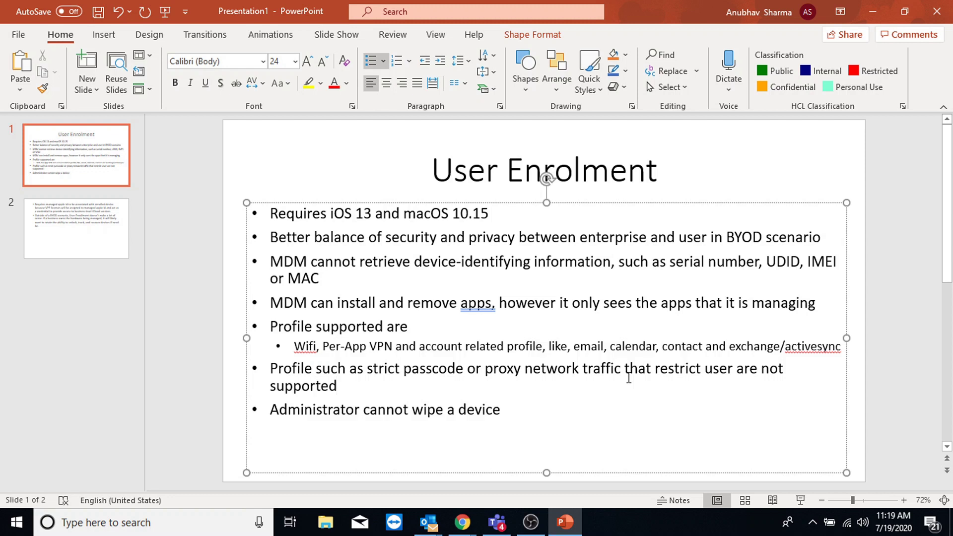
{"action": "left_click_drag", "start_coordinate": [515, 408], "coordinate": [294, 417]}
- Examine slide 2's points on the managed Apple ID requirement and the BYOD scenario
{"action": "left_click", "coordinate": [82, 223]}
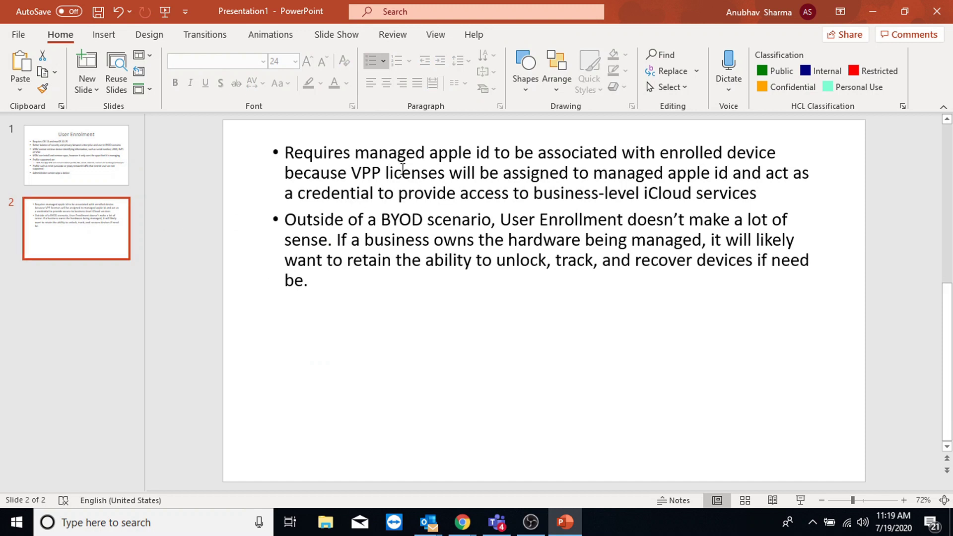
{"action": "left_click_drag", "start_coordinate": [284, 153], "coordinate": [482, 153]}
{"action": "left_click", "coordinate": [463, 152]}
{"action": "left_click_drag", "start_coordinate": [358, 153], "coordinate": [483, 169]}
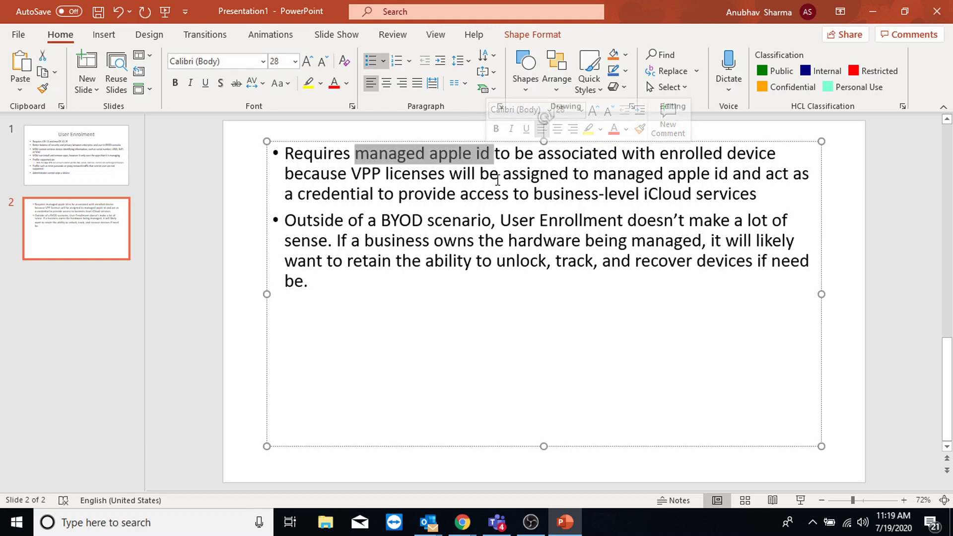
{"action": "key", "text": "ctrl+End"}
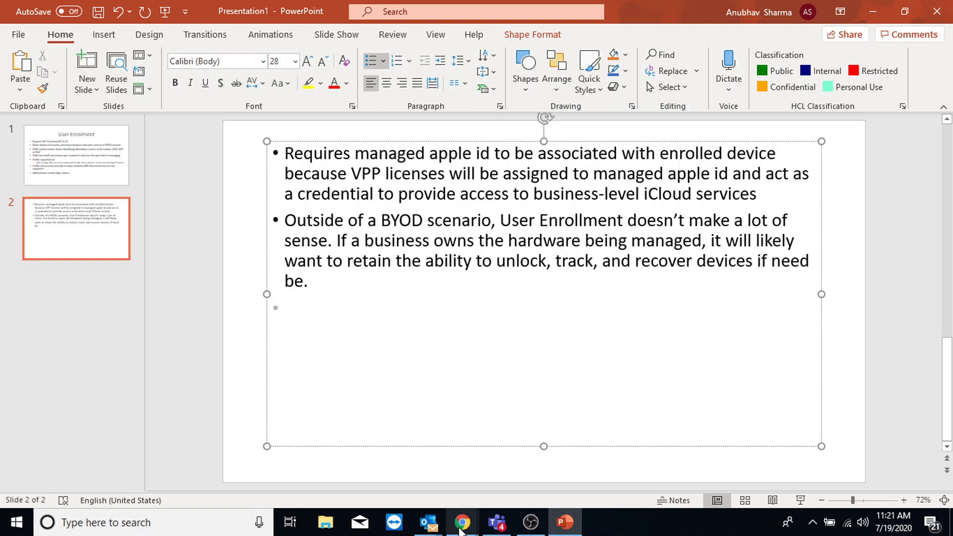
- Switch back to Endpoint Manager in Chrome, set the profile's enrollment type to Determine based on user choice, and continue to Assignments
{"action": "mouse_move", "coordinate": [459, 527]}
{"action": "left_click", "coordinate": [444, 490]}
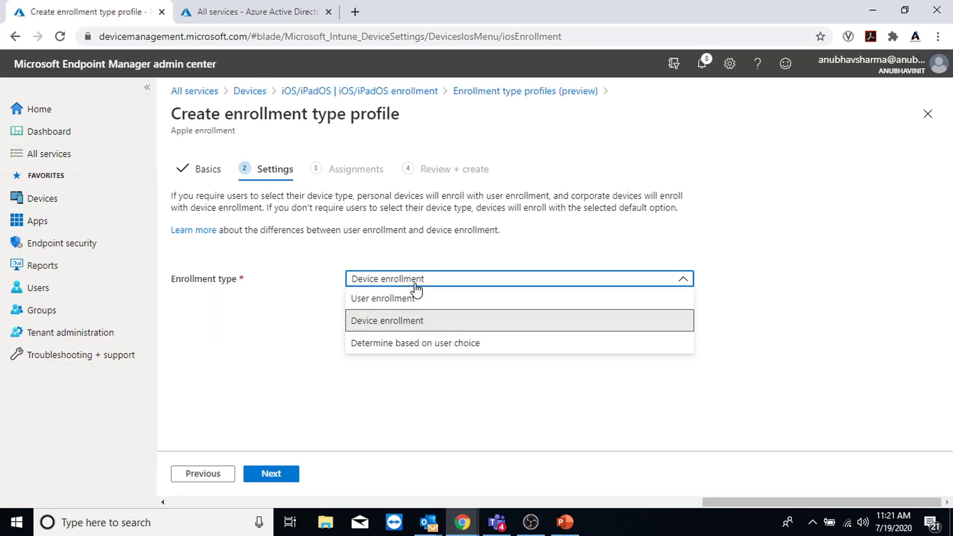
{"action": "left_click", "coordinate": [410, 349]}
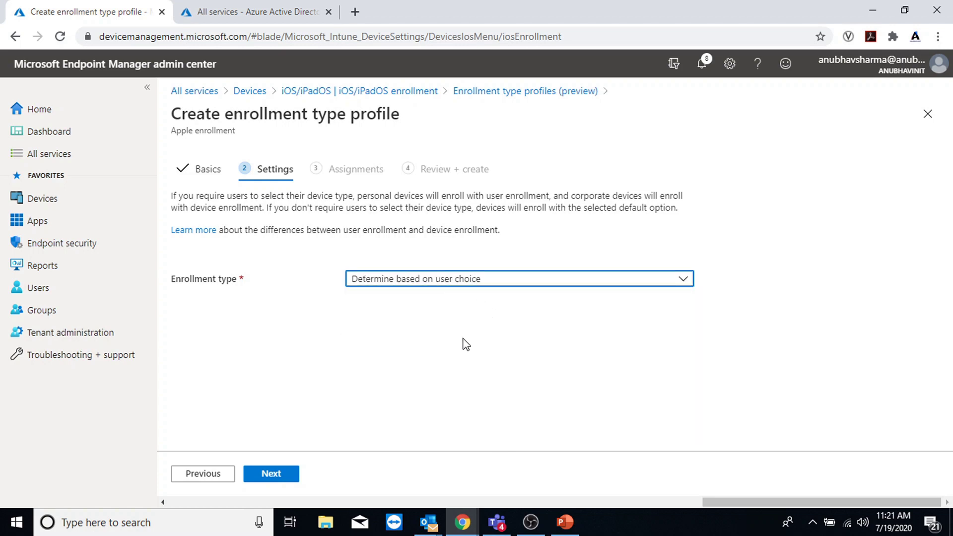
{"action": "left_click", "coordinate": [294, 475]}
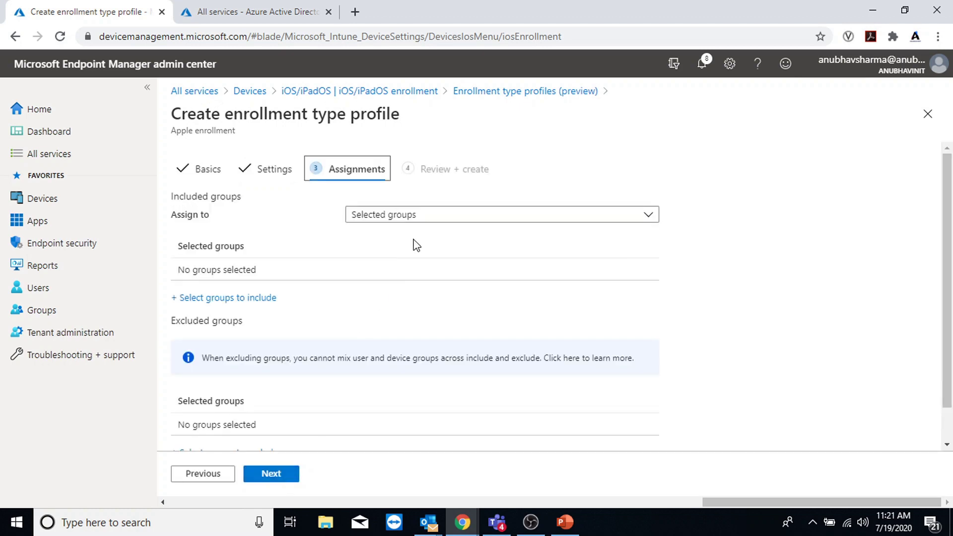
- Choose who the profile is assigned to, create the ios devices profile, and dismiss the resulting notifications
{"action": "left_click", "coordinate": [416, 218]}
{"action": "left_click", "coordinate": [394, 255]}
{"action": "left_click", "coordinate": [293, 476]}
{"action": "left_click", "coordinate": [287, 474]}
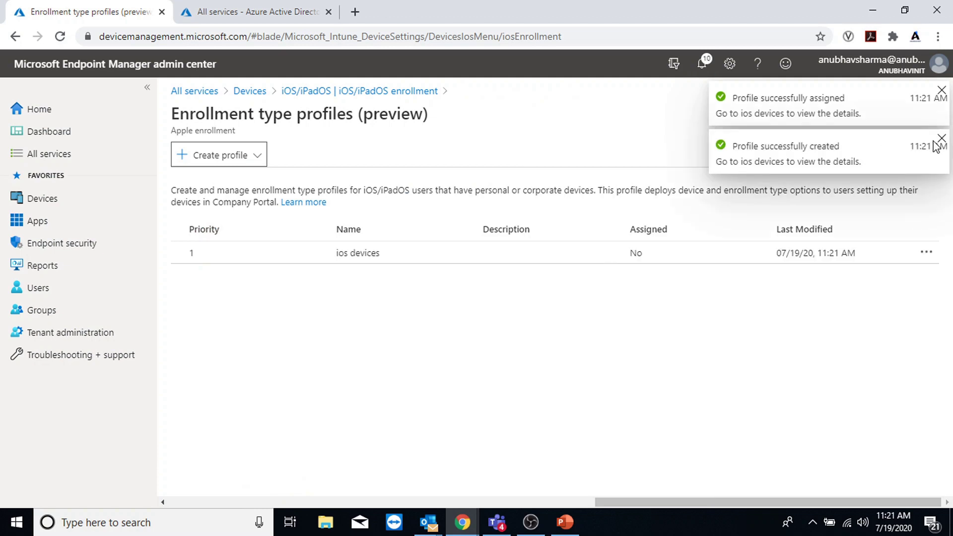
{"action": "left_click", "coordinate": [942, 142]}
{"action": "left_click", "coordinate": [942, 90]}
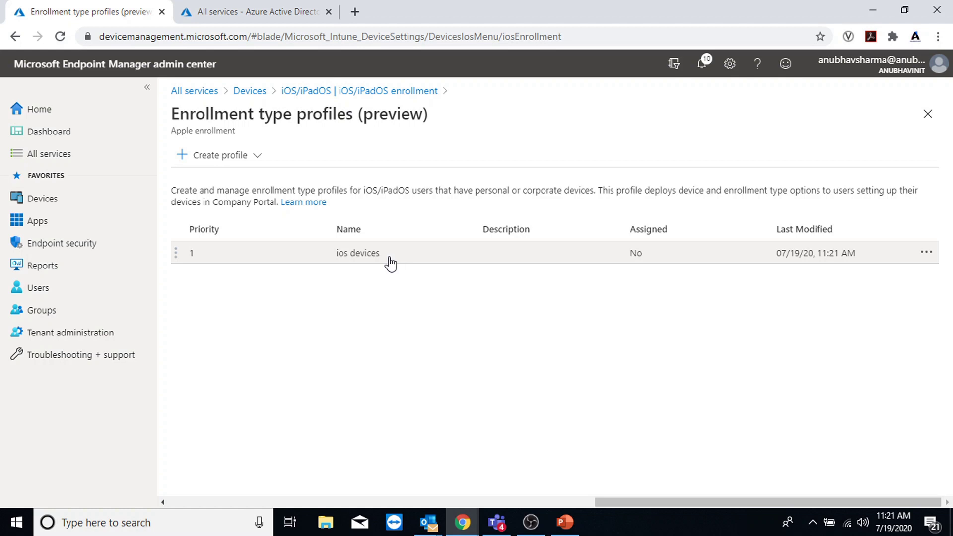
- Switch to the phone shared in Teams, compare both device ownership choices, and continue enrollment with the organization as the device's owner
{"action": "left_click", "coordinate": [496, 522]}
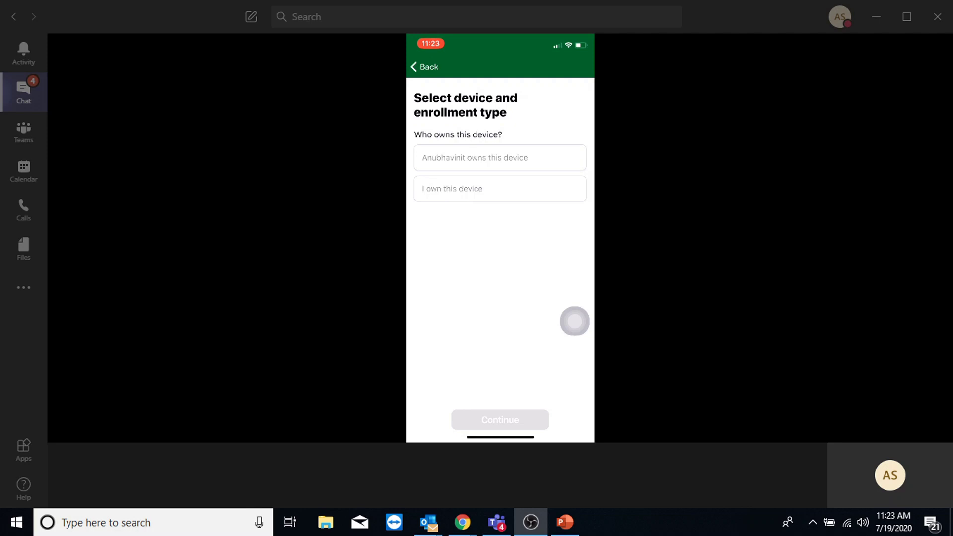
{"action": "left_click", "coordinate": [500, 157]}
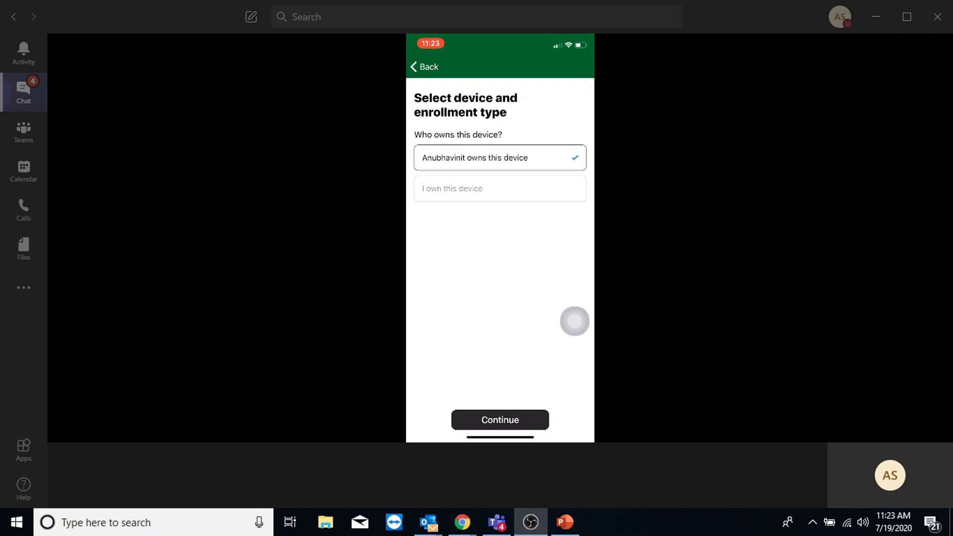
{"action": "left_click", "coordinate": [499, 189]}
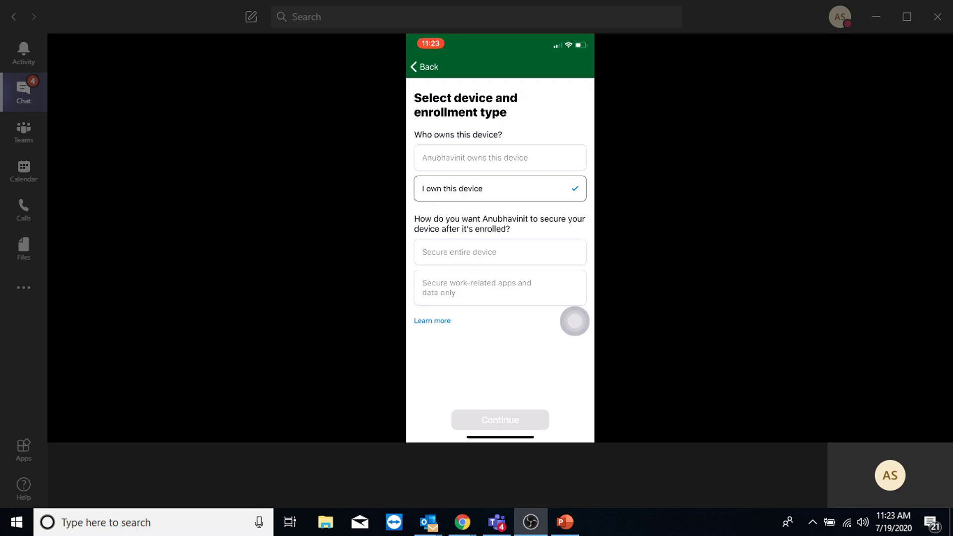
{"action": "left_click", "coordinate": [500, 157]}
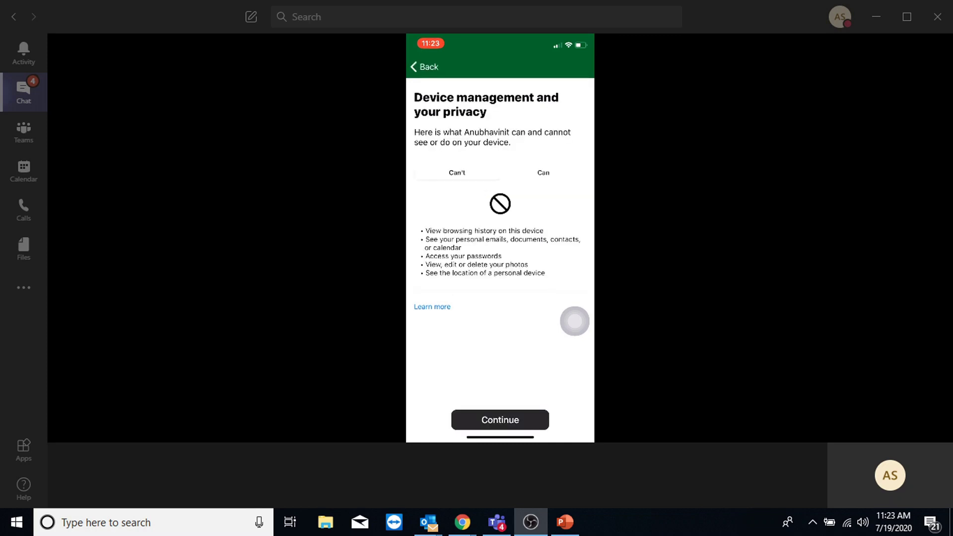
{"action": "mouse_move", "coordinate": [455, 270]}
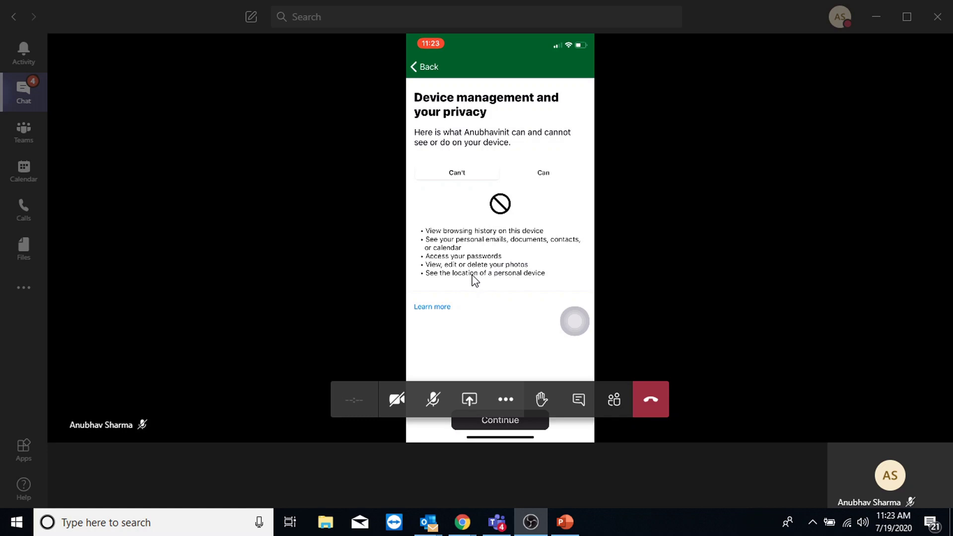
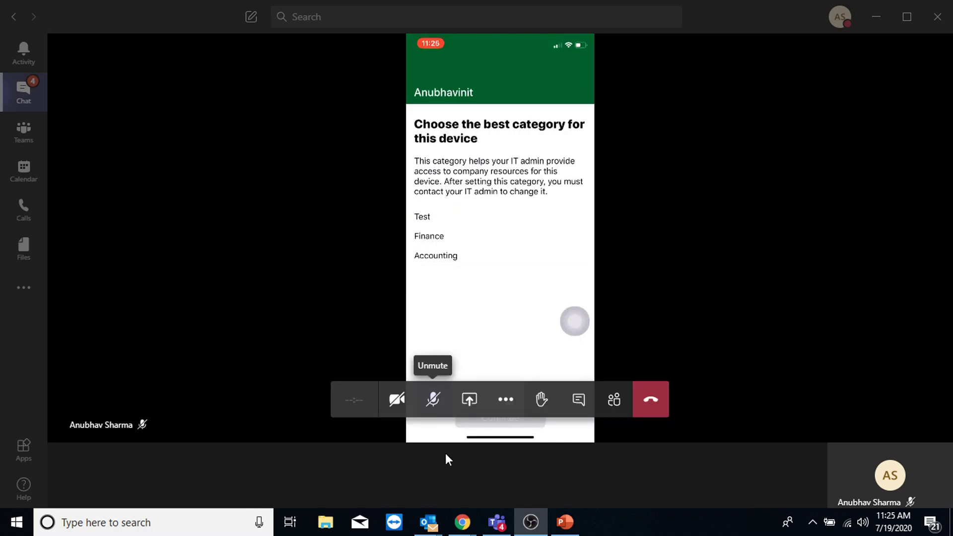
- Switch to Endpoint Manager in Chrome and review the configured device categories under Devices
{"action": "mouse_move", "coordinate": [449, 509]}
{"action": "left_click", "coordinate": [377, 468]}
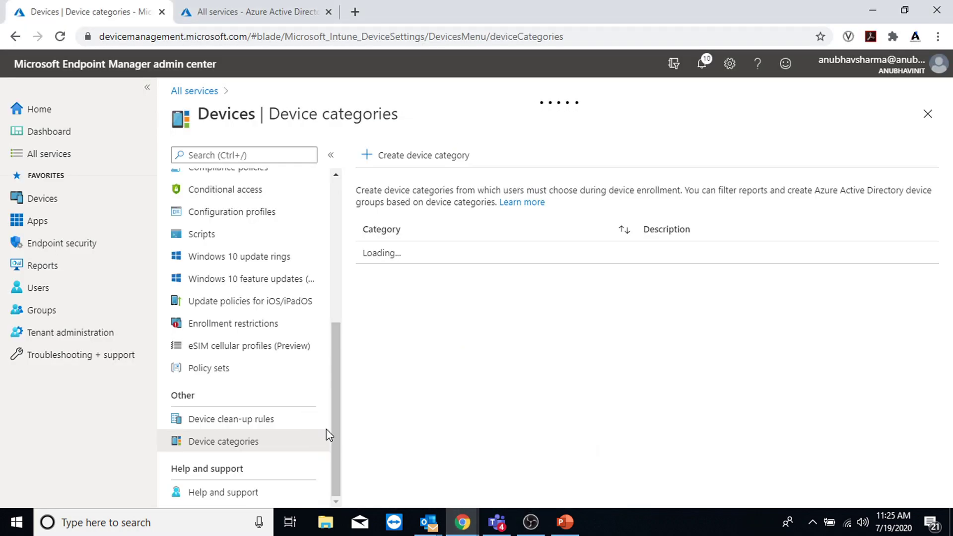
{"action": "left_click", "coordinate": [63, 200]}
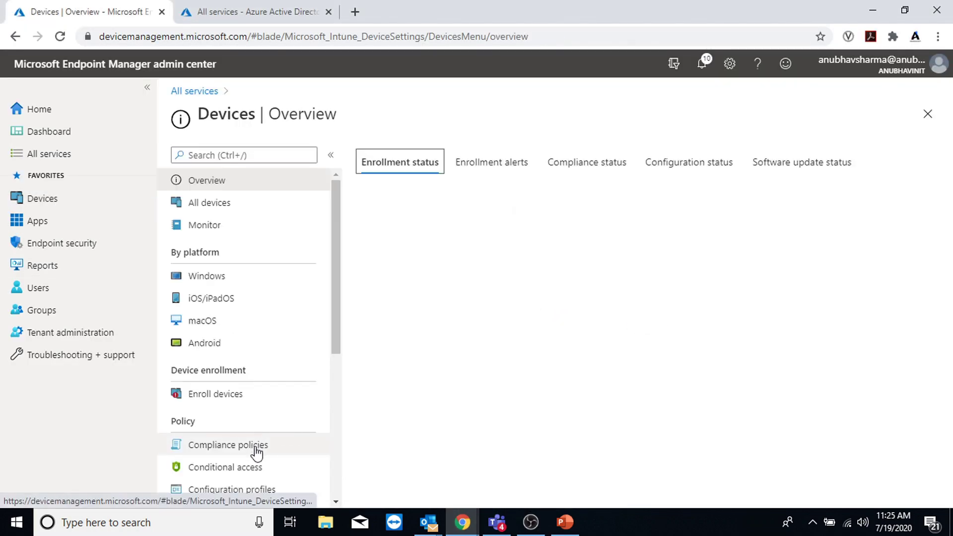
{"action": "scroll", "coordinate": [253, 437], "scroll_direction": "down", "scroll_amount": 5}
{"action": "left_click", "coordinate": [248, 442]}
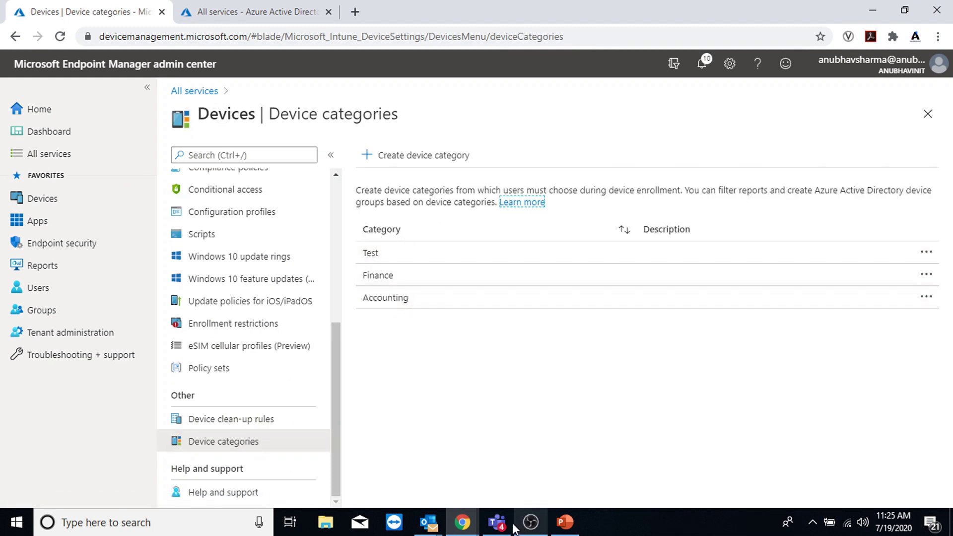
- Switch to Teams and check the Outlook inbox on the shared phone
{"action": "left_click", "coordinate": [496, 522]}
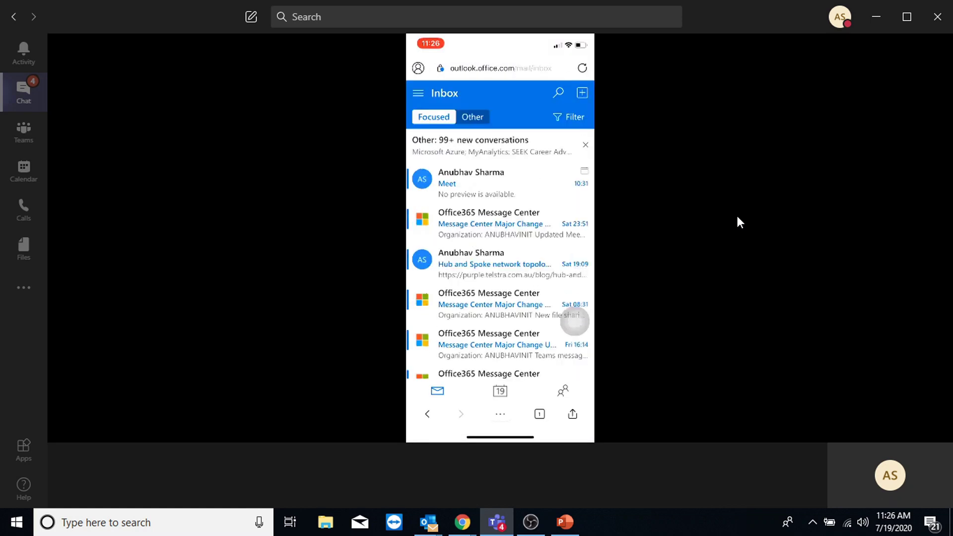
{"action": "mouse_move", "coordinate": [900, 215]}
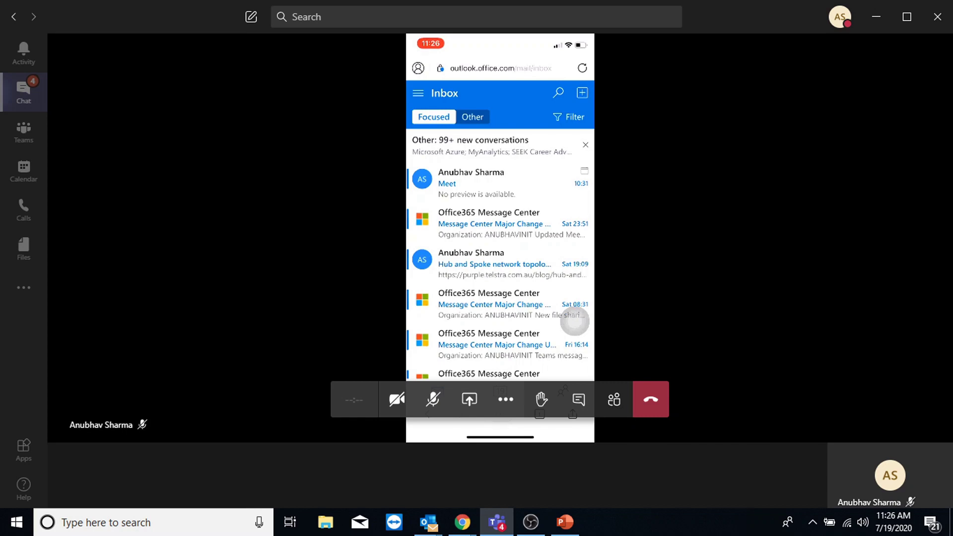
- Switch to Endpoint Manager in Chrome and check the enrolled iPhone's ownership in the iOS/iPadOS devices list
{"action": "mouse_move", "coordinate": [462, 521]}
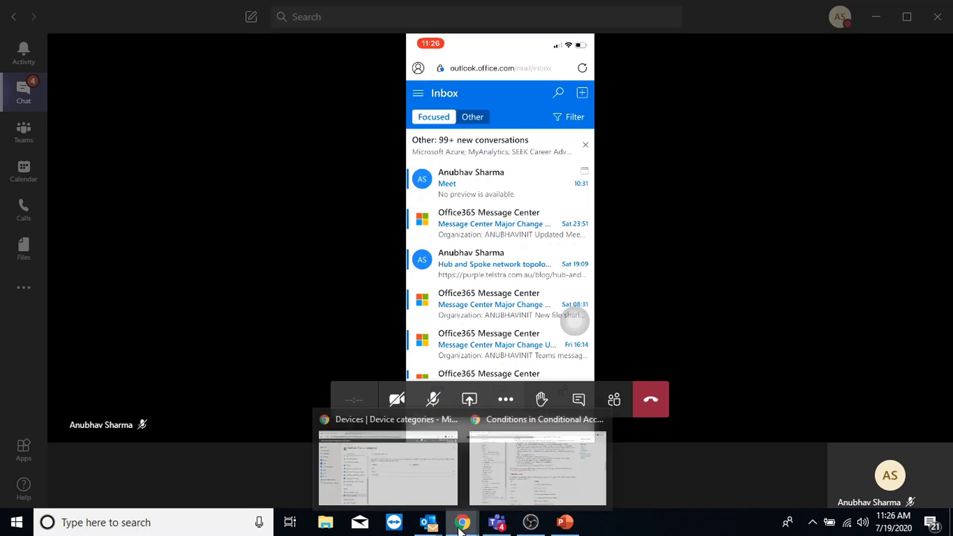
{"action": "left_click", "coordinate": [430, 493]}
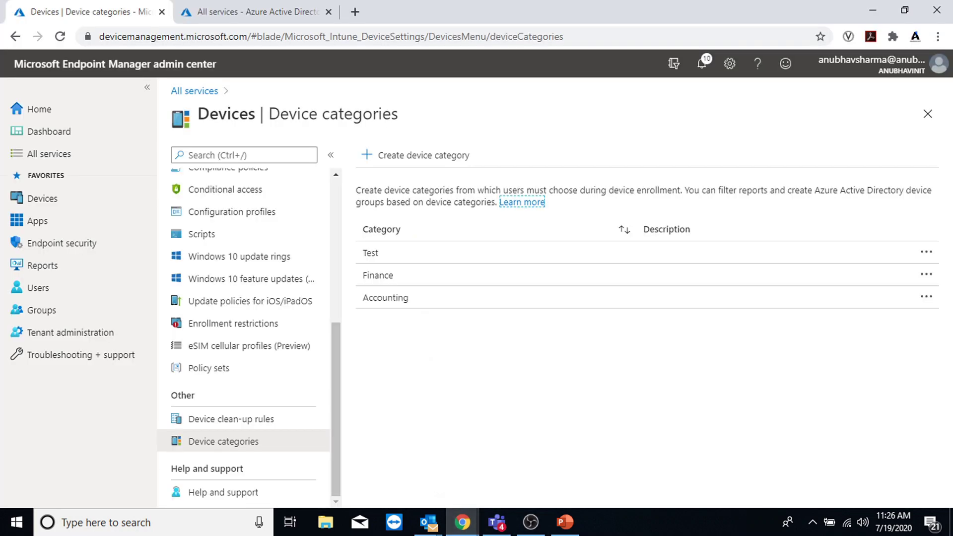
{"action": "left_click", "coordinate": [28, 205]}
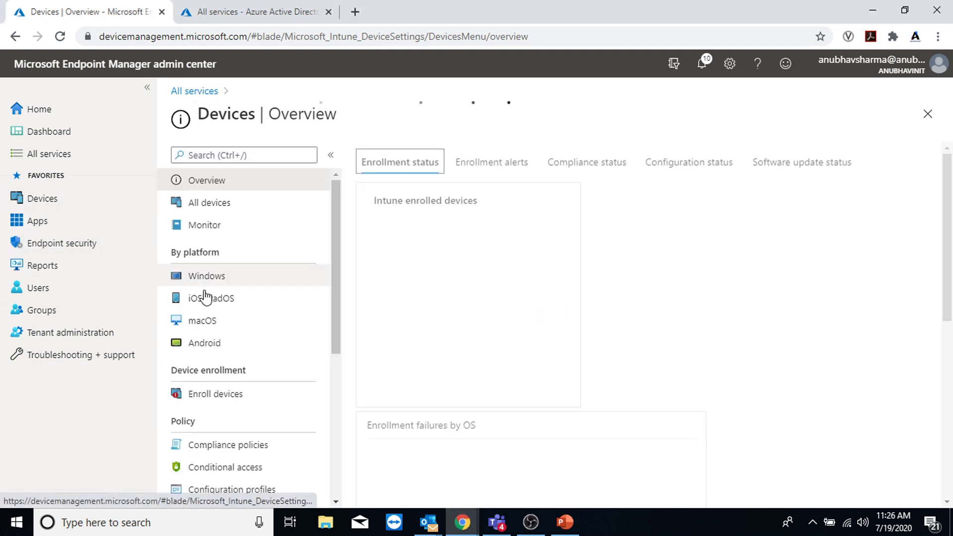
{"action": "left_click", "coordinate": [206, 298]}
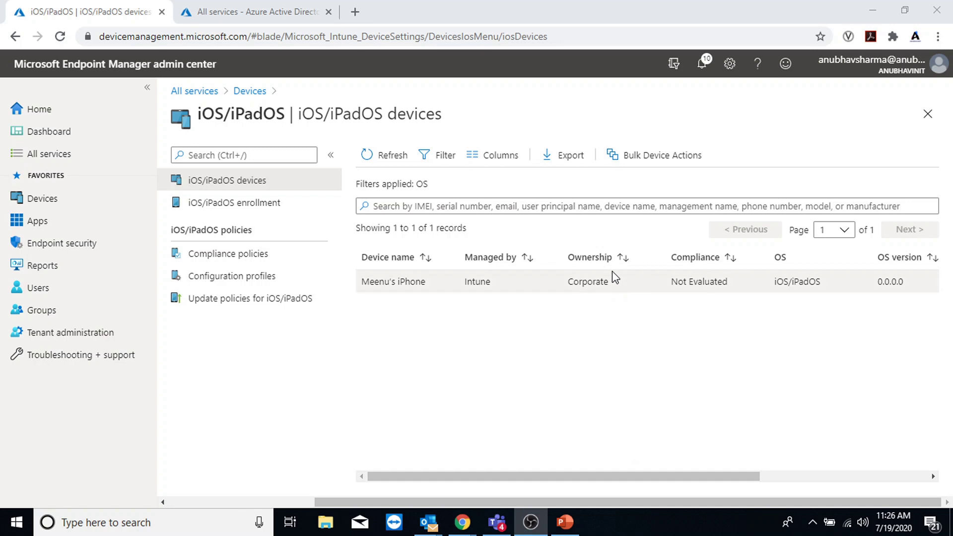
{"action": "triple_click", "coordinate": [569, 292]}
{"action": "left_click", "coordinate": [569, 293]}
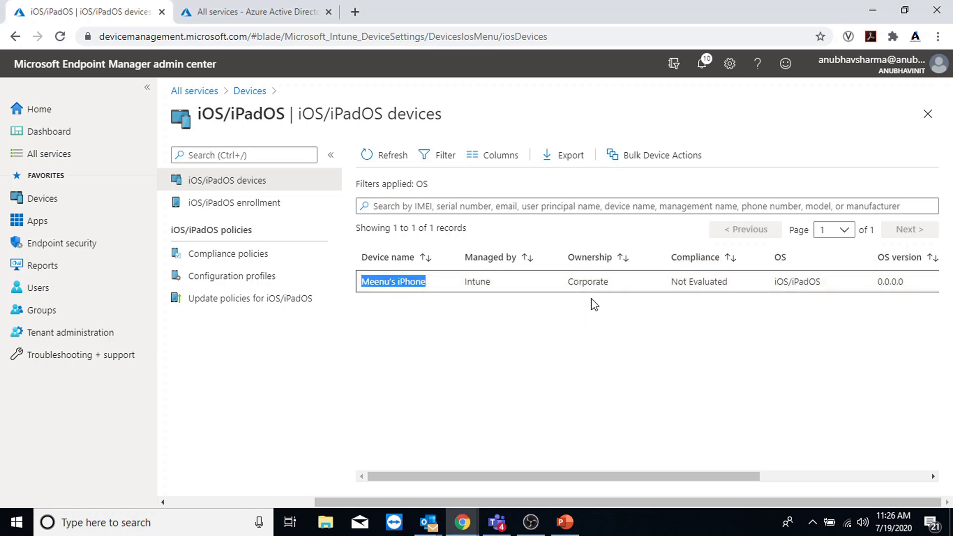
{"action": "left_click", "coordinate": [594, 304]}
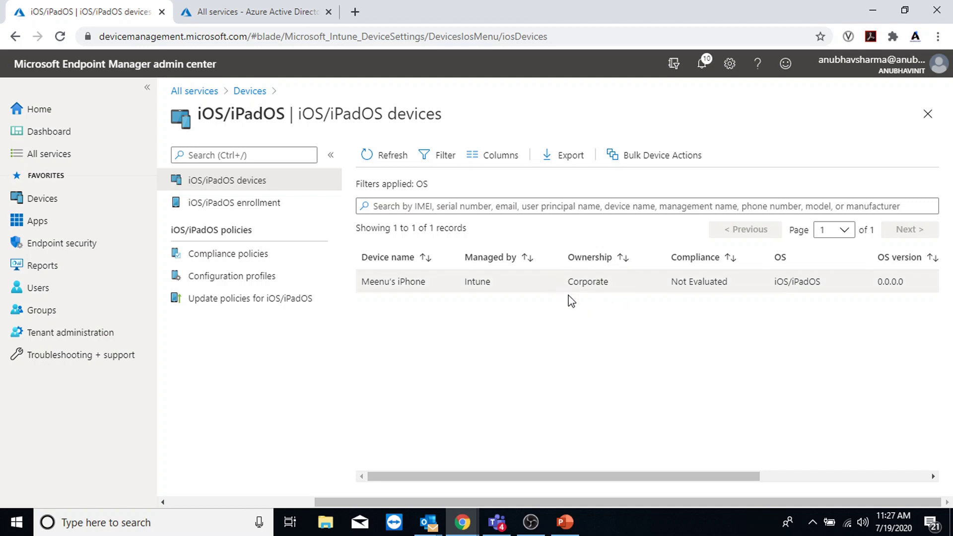
{"action": "left_click", "coordinate": [444, 281]}
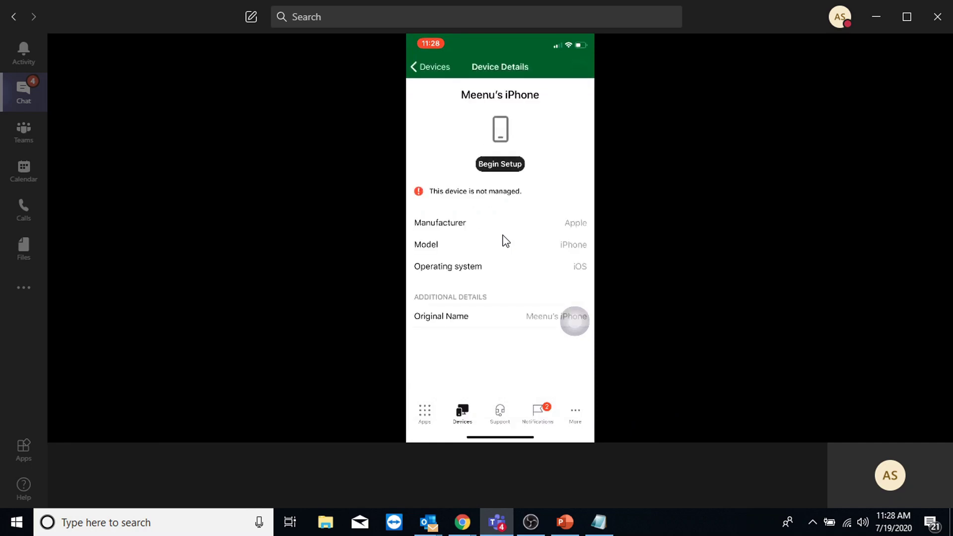
- Switch from the shared phone in Teams back to Endpoint Manager and review the re-enrolled iPhone's ownership in the device list and its overview
{"action": "mouse_move", "coordinate": [469, 211]}
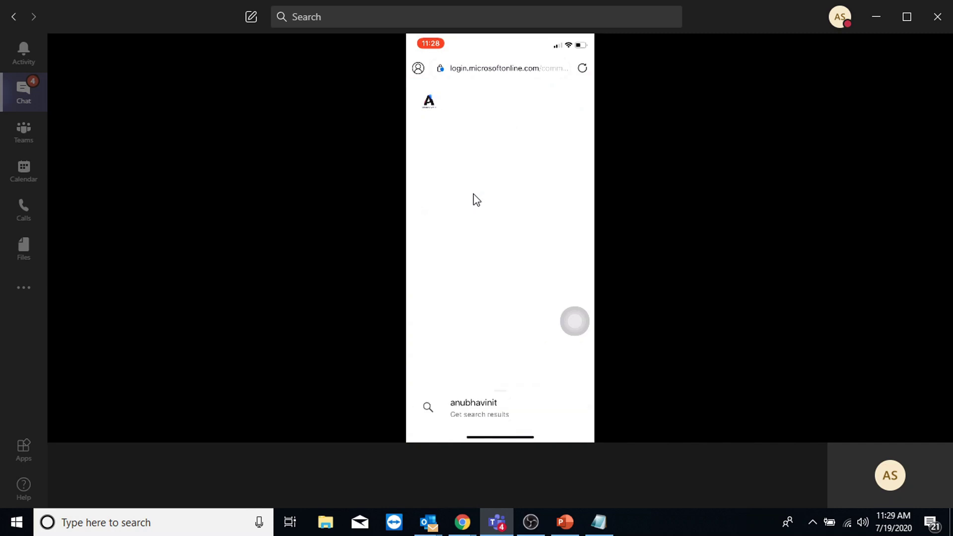
{"action": "key", "text": "alt+Tab"}
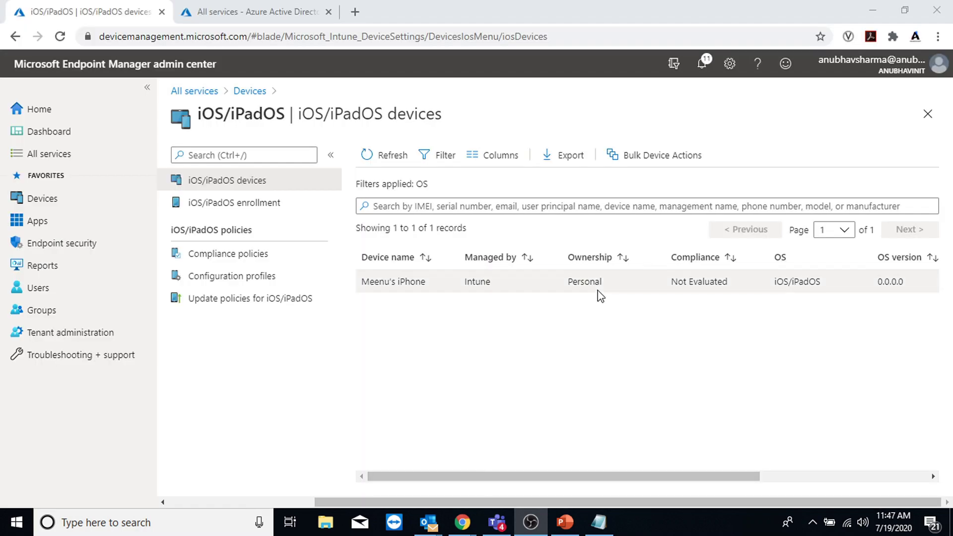
{"action": "double_click", "coordinate": [572, 281]}
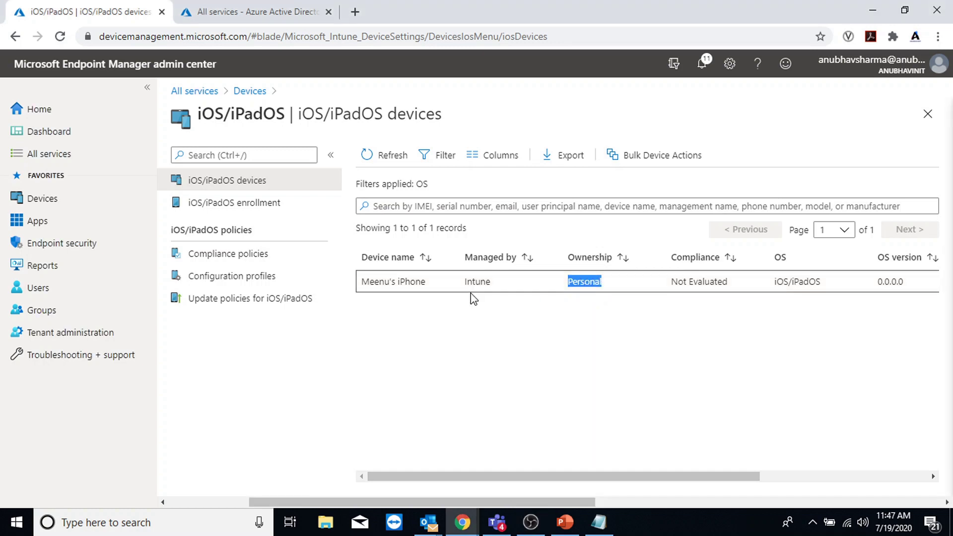
{"action": "left_click", "coordinate": [437, 289]}
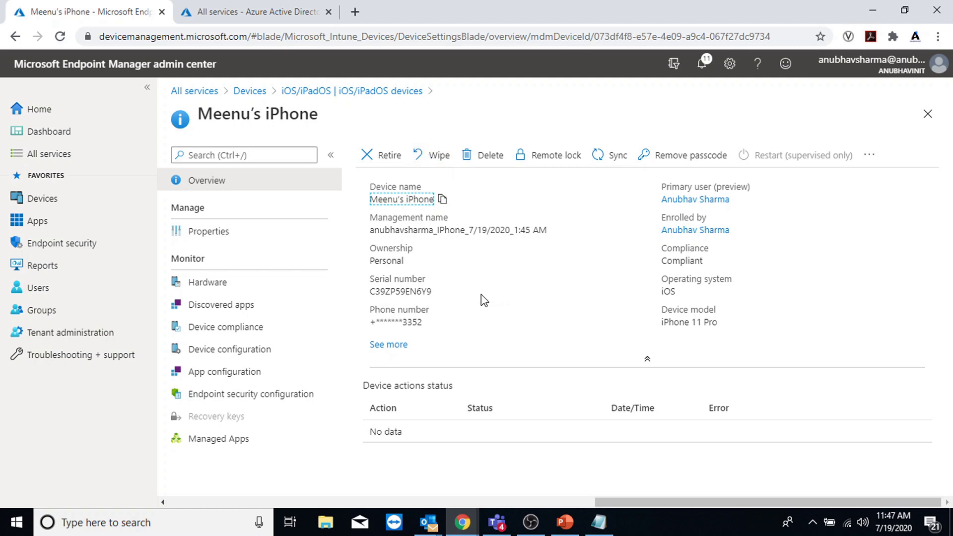
{"action": "left_click", "coordinate": [365, 93]}
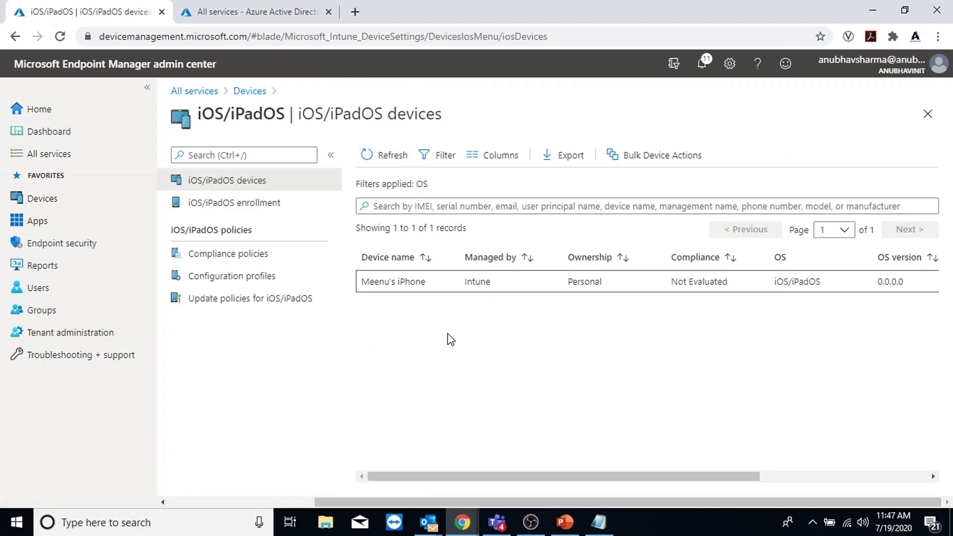
{"action": "double_click", "coordinate": [585, 282]}
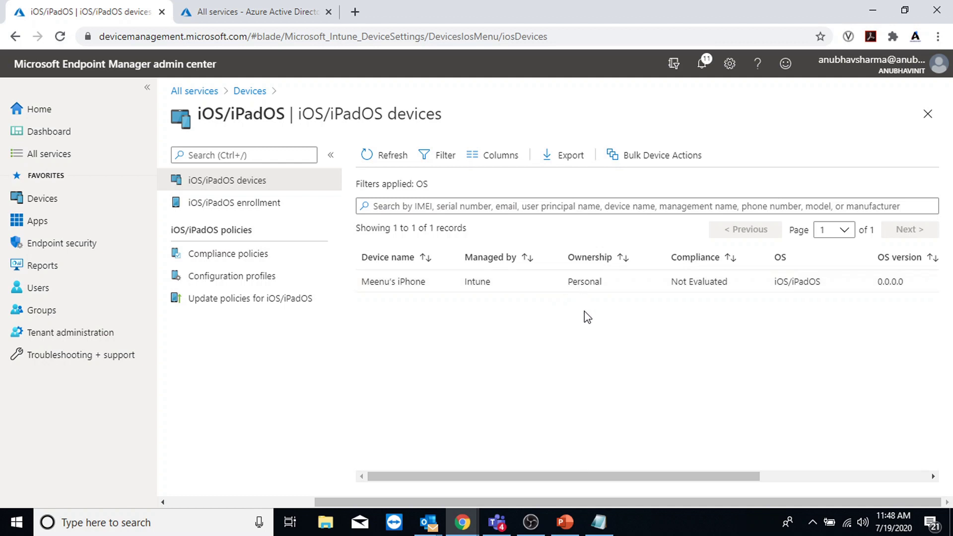